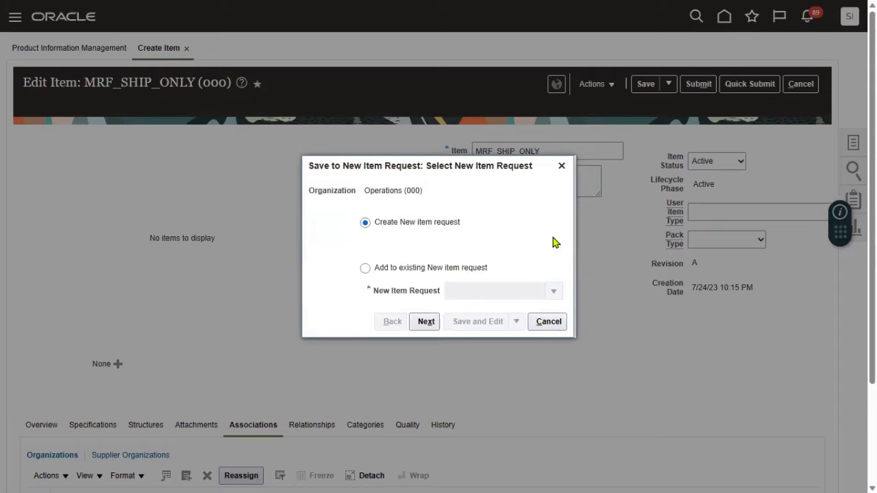
Step: Cancel the new item request and close the MRF_SHIP_ONLY item without saving its changes
left_click(558, 327)
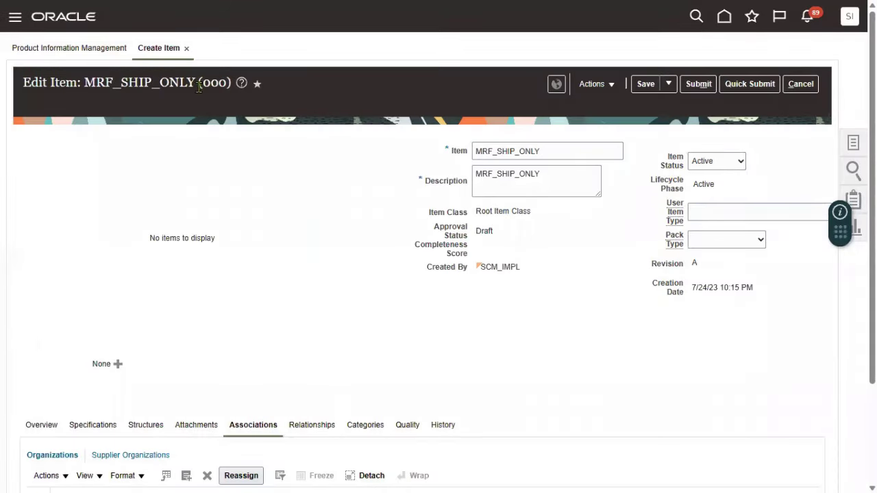
left_click_drag(203, 83, 226, 83)
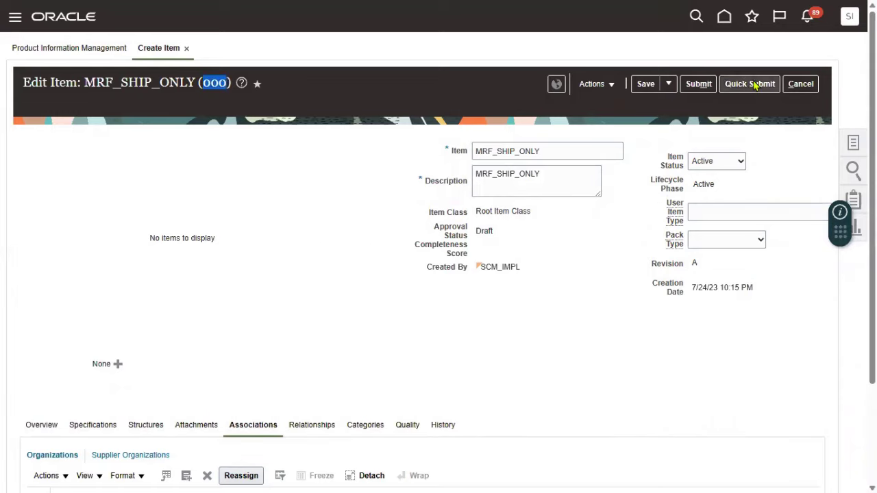
left_click(803, 89)
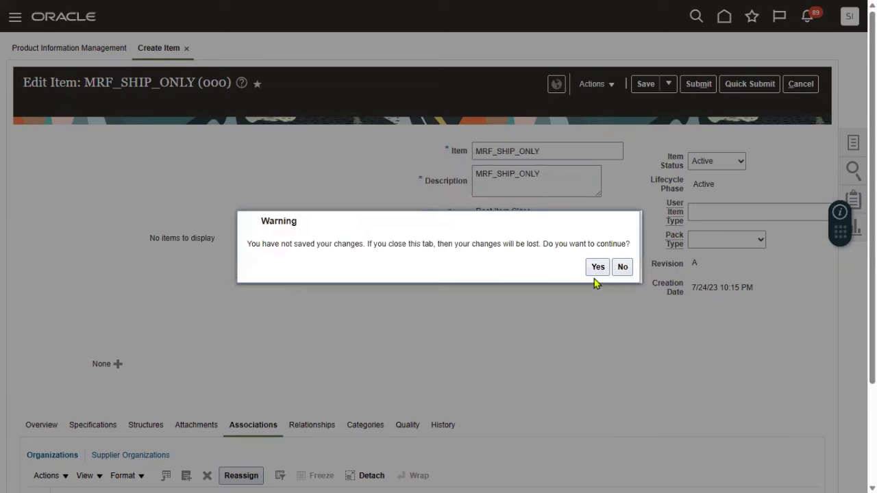
left_click(595, 273)
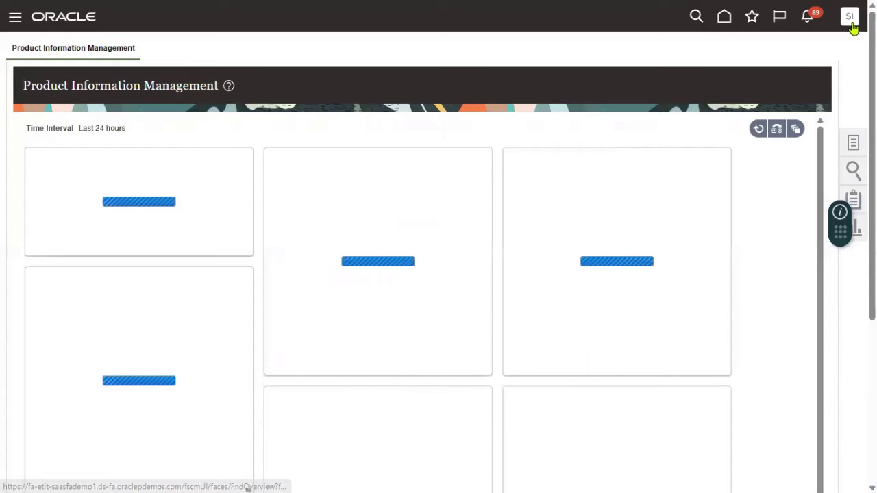
Step: Go to the setup area and select the Product Management offering
left_click(852, 23)
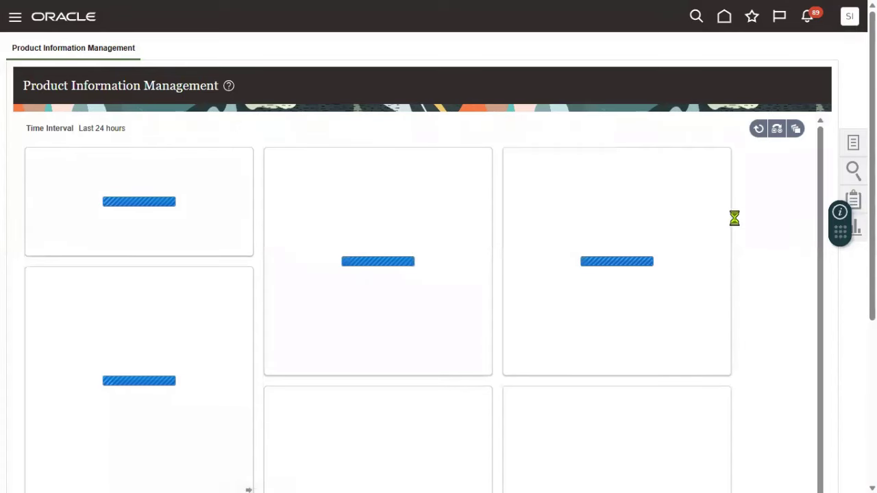
left_click(595, 214)
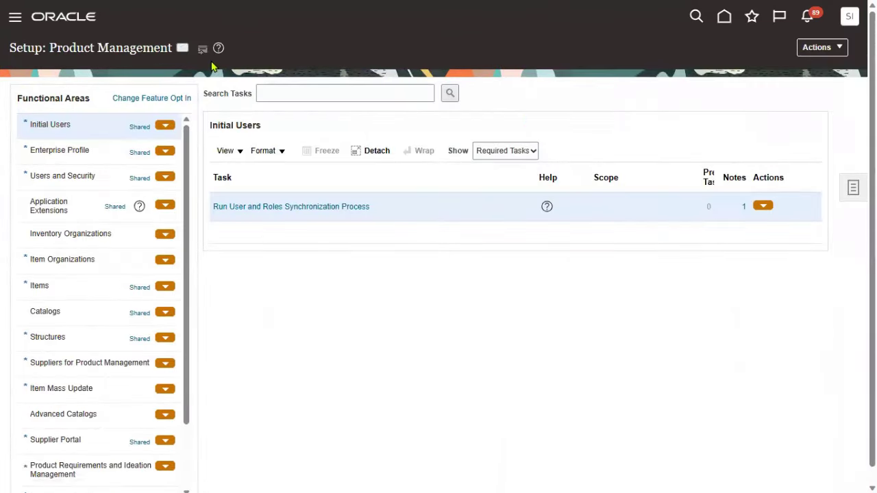
left_click(182, 47)
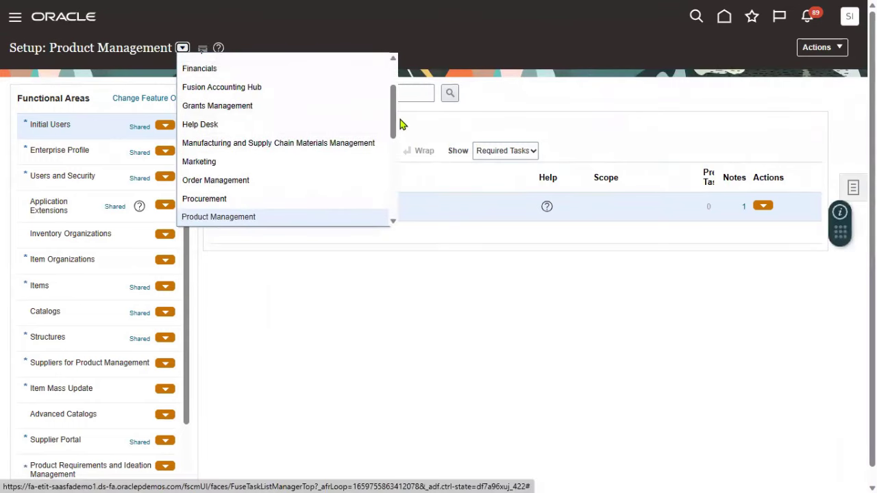
left_click_drag(396, 122, 398, 168)
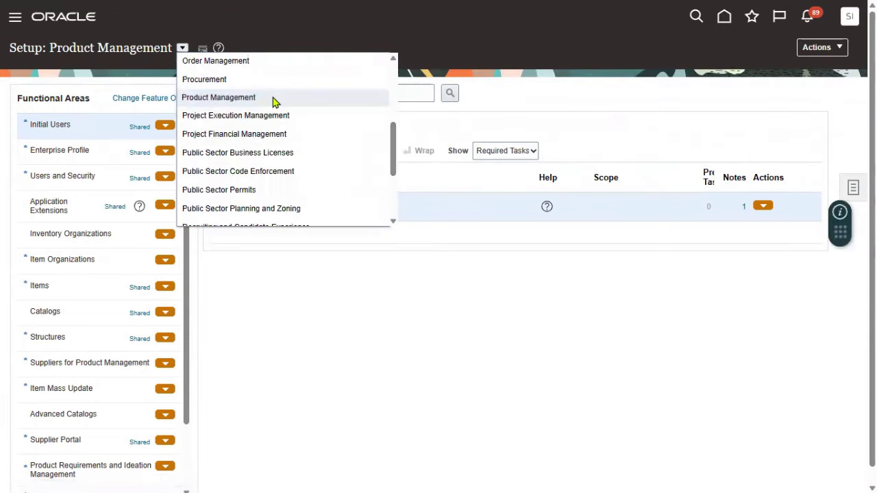
left_click(274, 98)
Step: Search the setup tasks for "item class" and open the Manage Item Classes task
left_click(344, 93)
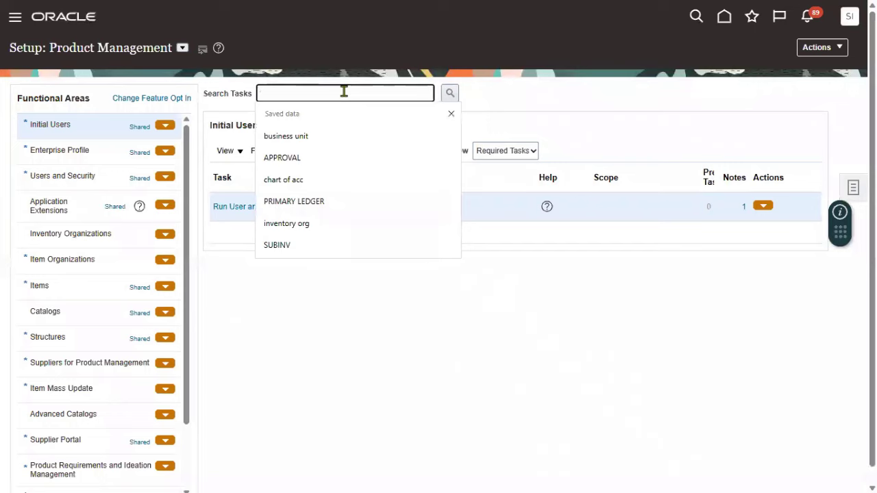
type("item class")
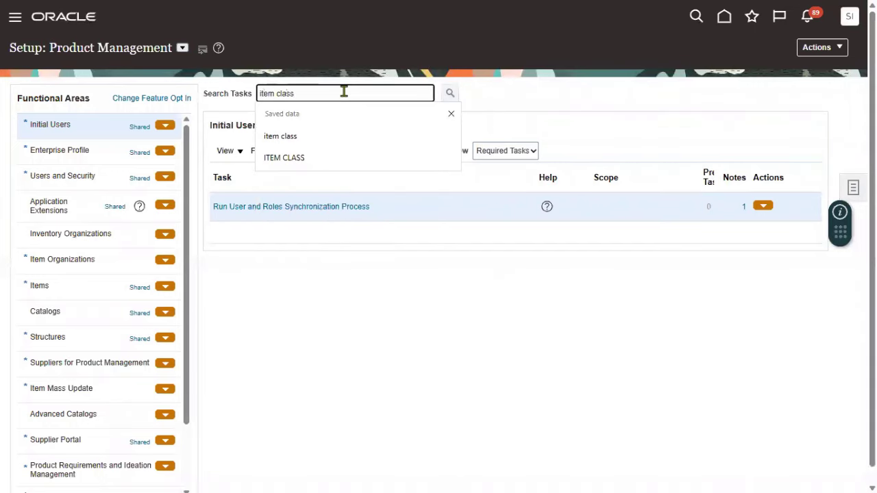
key("Return")
left_click(292, 248)
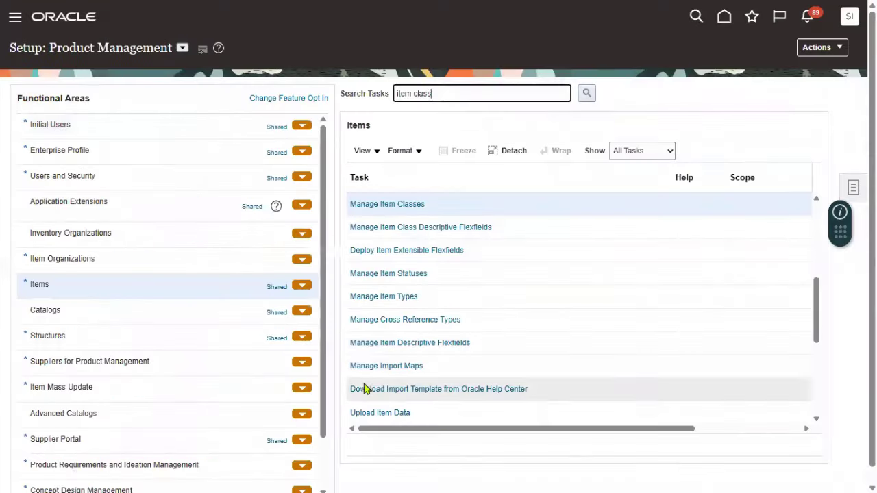
left_click(419, 203)
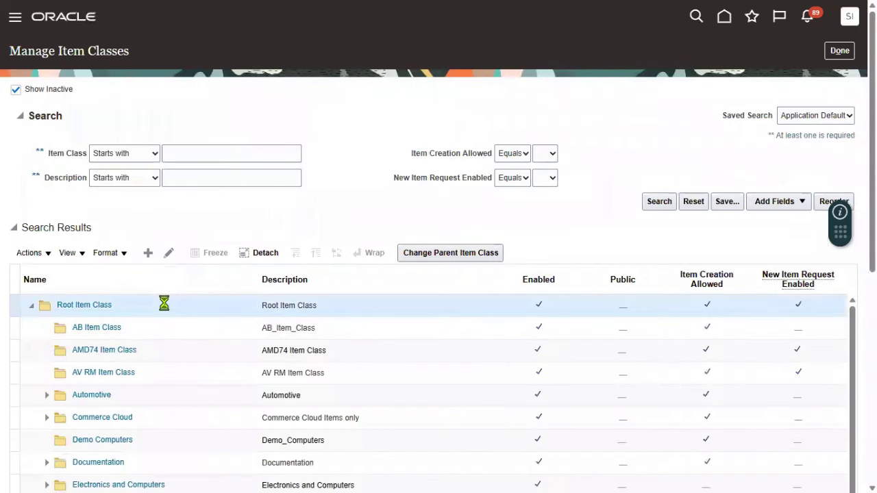
Step: Open the Root Item Class for editing and review its security, number generation and new item request settings
left_click(169, 253)
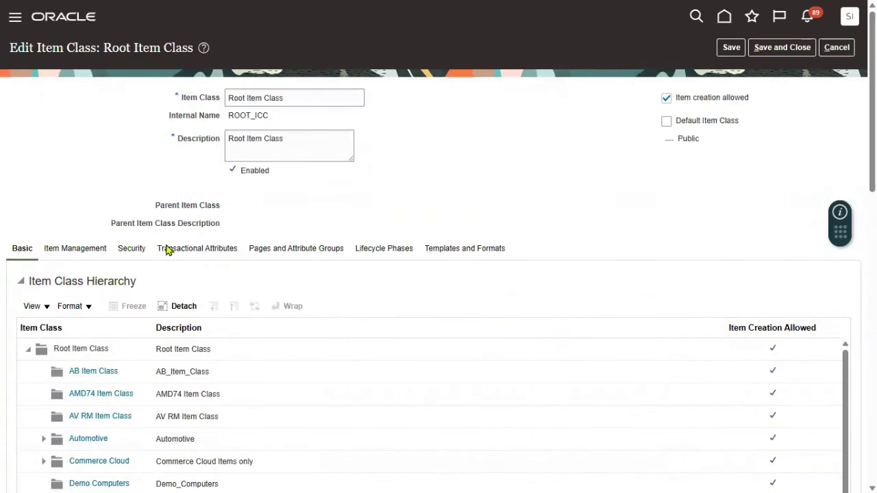
left_click(134, 252)
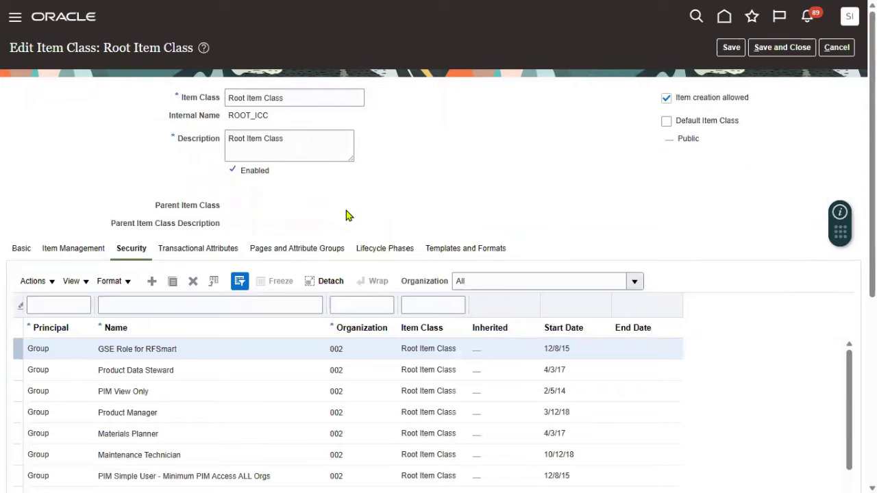
left_click(81, 256)
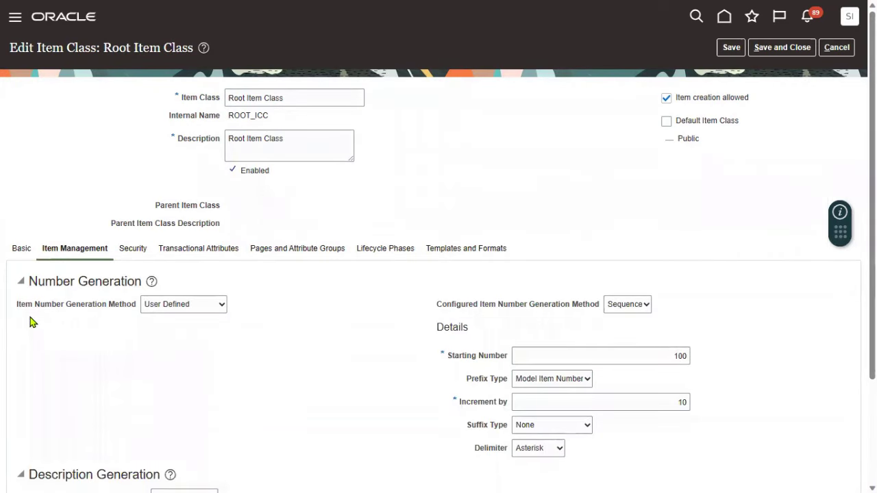
left_click_drag(17, 310, 135, 305)
left_click(68, 314)
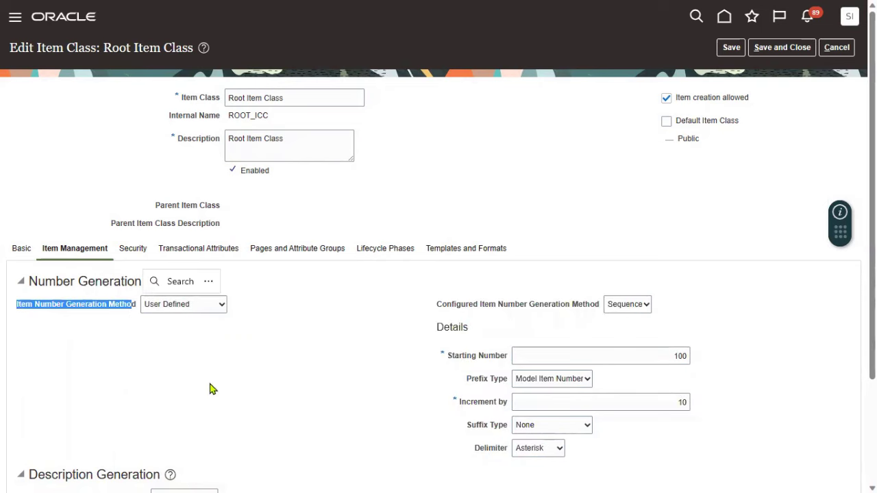
scroll(254, 386, "down", 2)
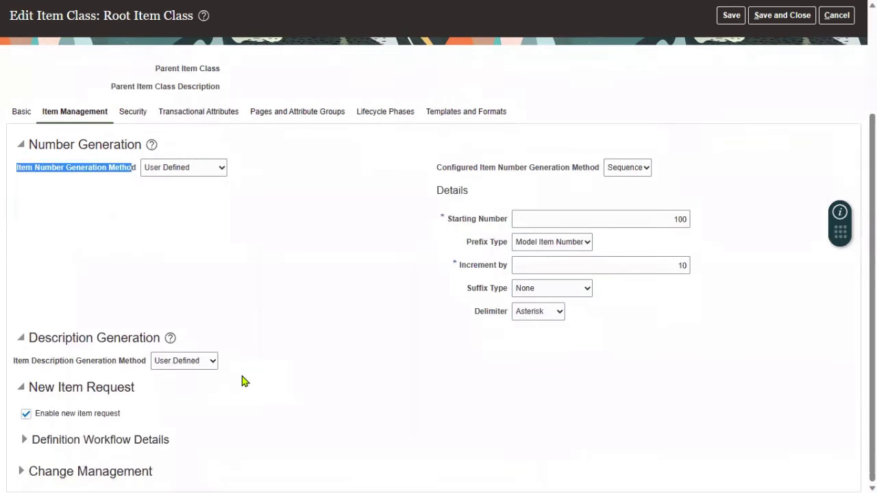
left_click(35, 391)
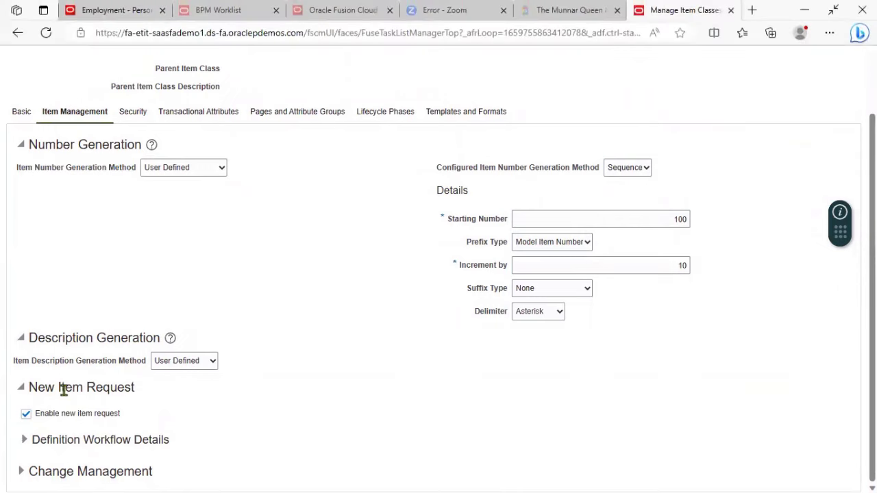
left_click_drag(35, 387, 135, 389)
left_click(155, 418)
Step: Try to disable new item requests for the Root Item Class and save it, expanding the workflow and change management details
left_click(27, 415)
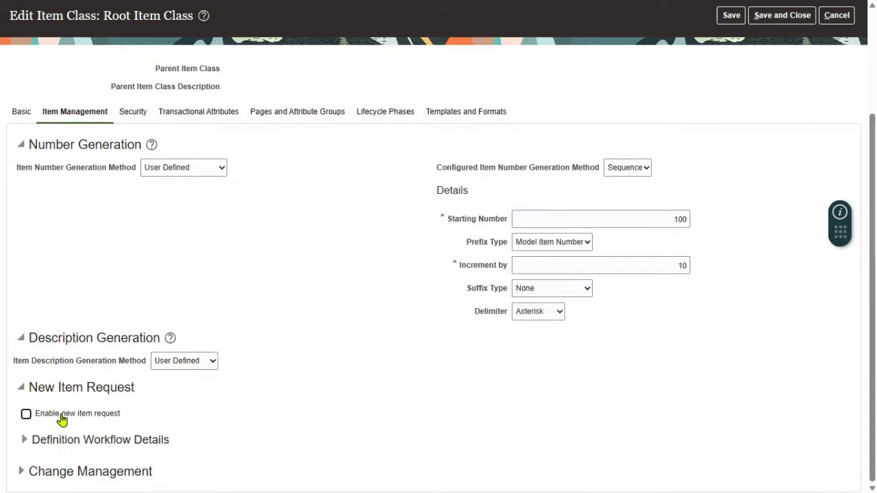
left_click(32, 442)
scroll(217, 444, "down", 1)
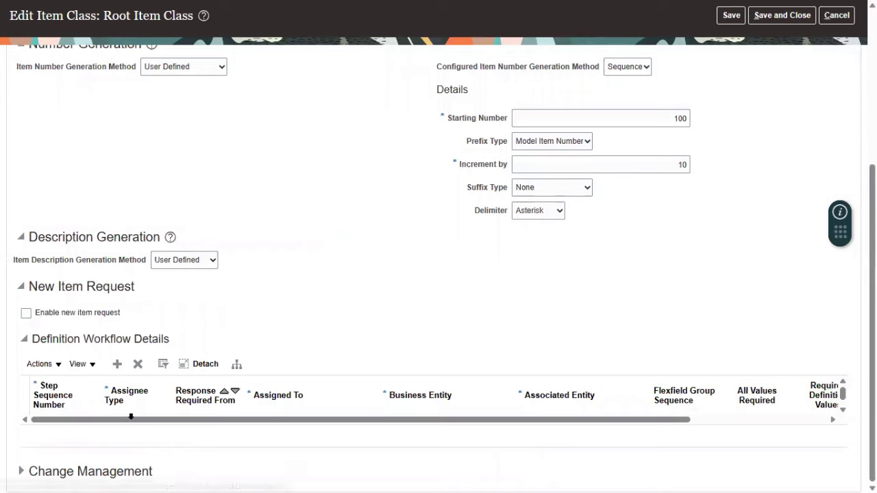
left_click(22, 473)
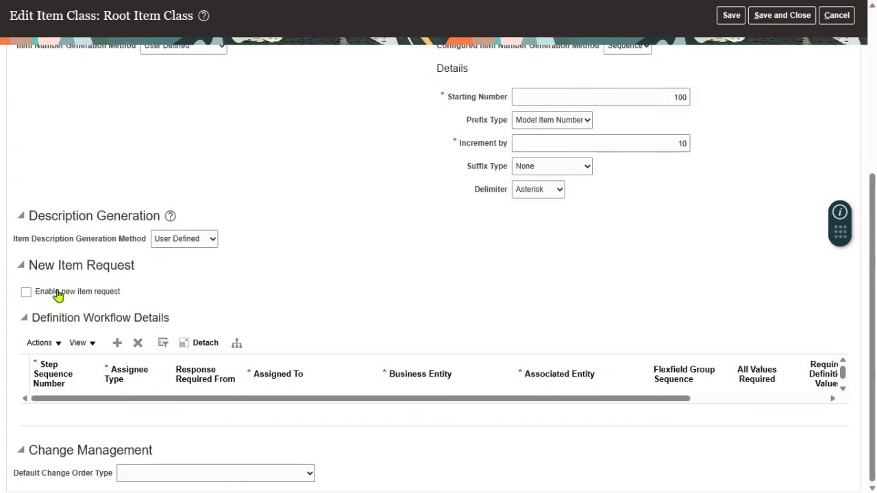
scroll(675, 259, "up", 5)
left_click(771, 48)
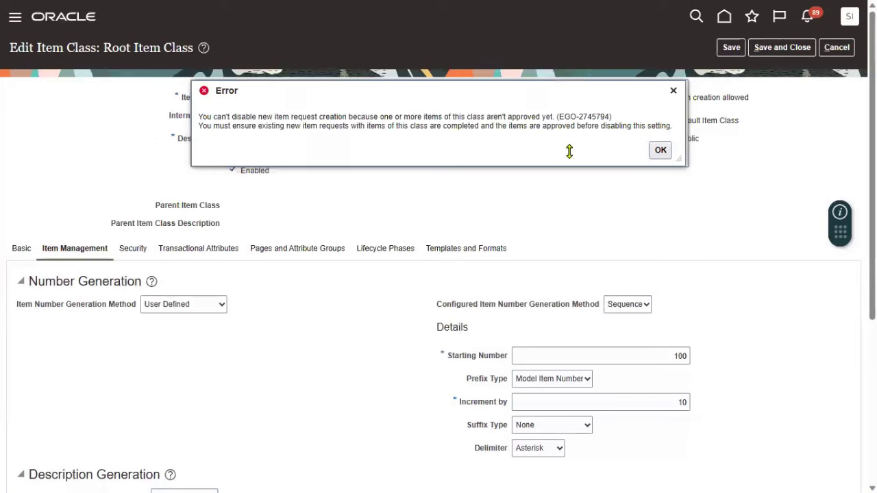
left_click_drag(486, 117, 557, 117)
left_click(490, 146)
left_click(661, 150)
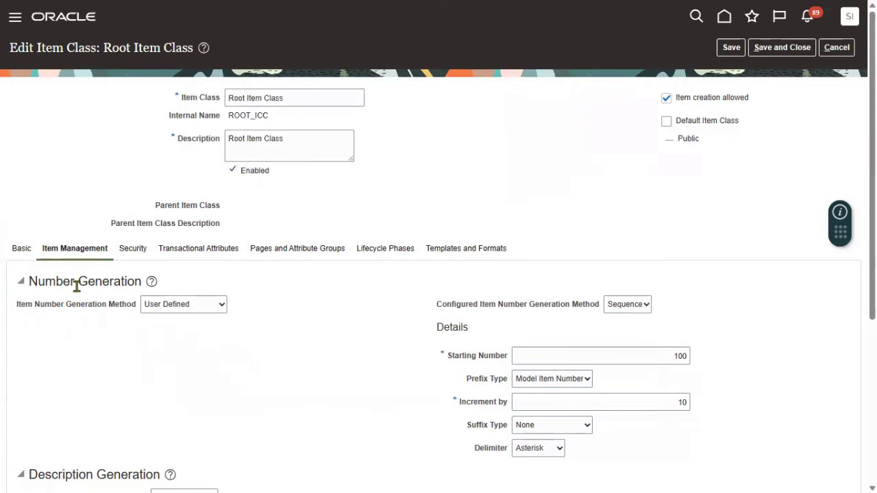
Step: Re-enable new item requests for the Root Item Class and cancel the edit
scroll(89, 343, "down", 4)
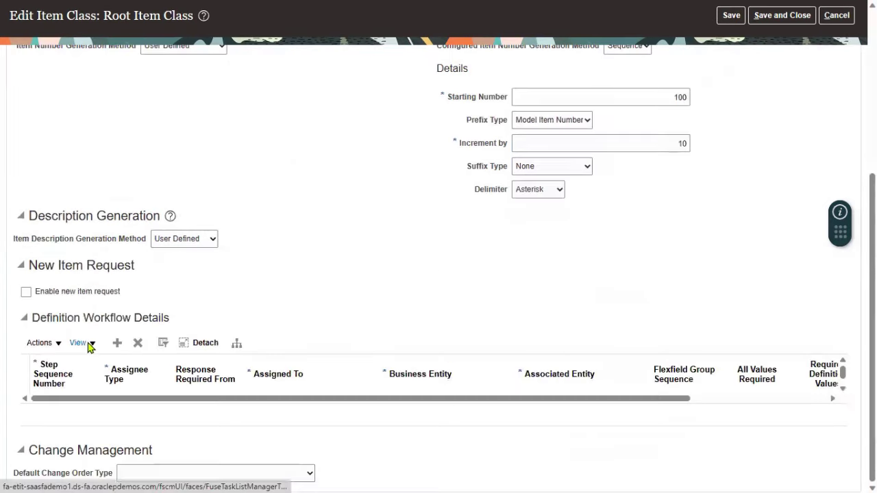
left_click(40, 293)
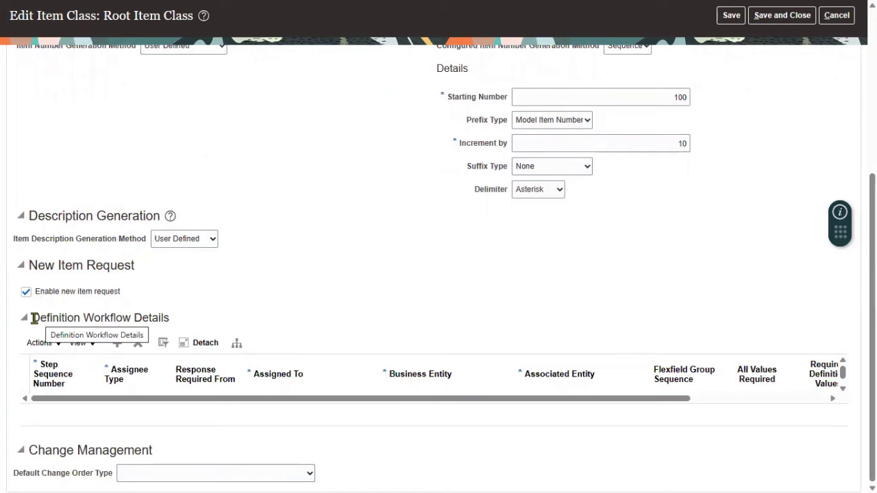
left_click_drag(33, 317, 150, 317)
scroll(419, 278, "up", 5)
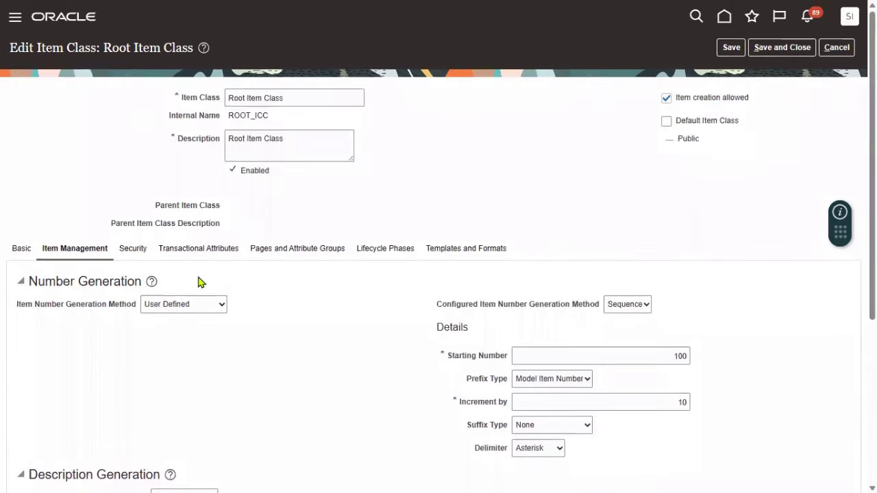
left_click_drag(237, 172, 270, 178)
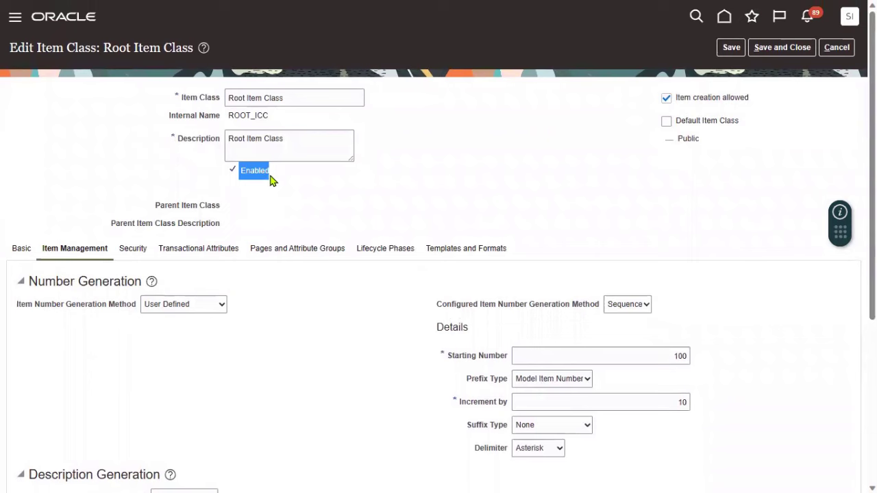
left_click(837, 46)
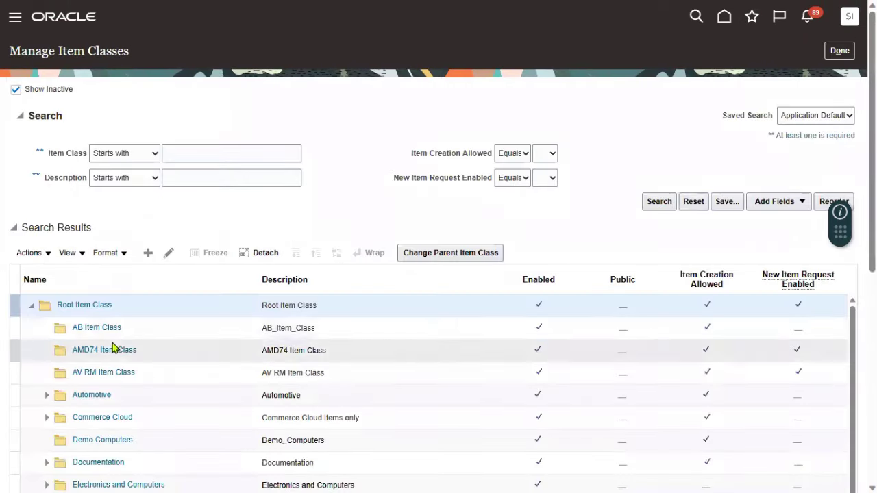
Step: Open AB Item Class for editing, review its number generation and new item request settings, and close it without saving
left_click(145, 327)
scroll(206, 329, "down", 4)
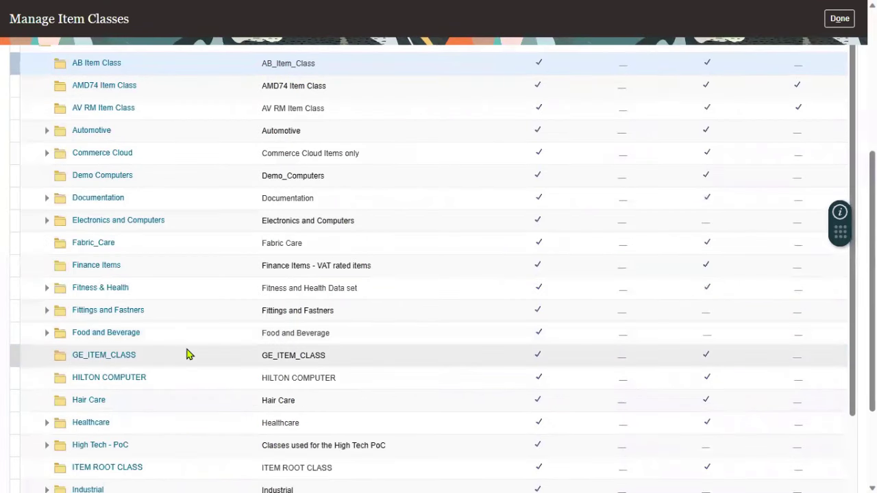
scroll(152, 363, "up", 4)
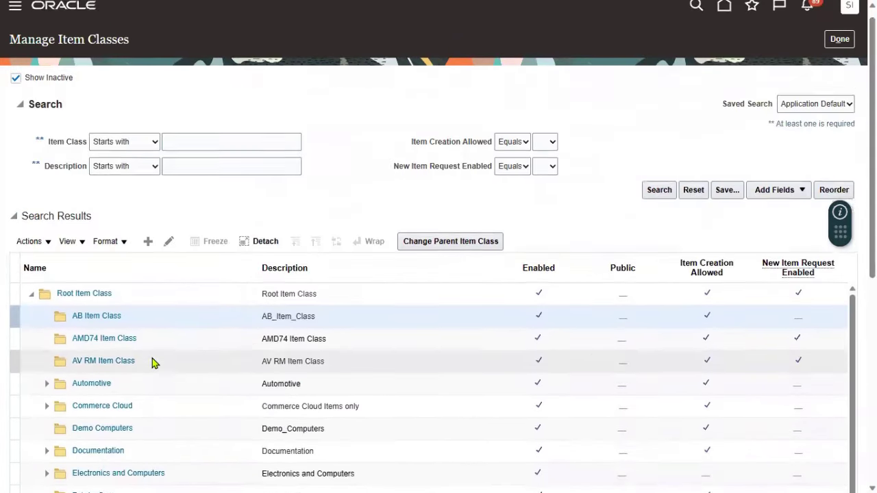
left_click(169, 253)
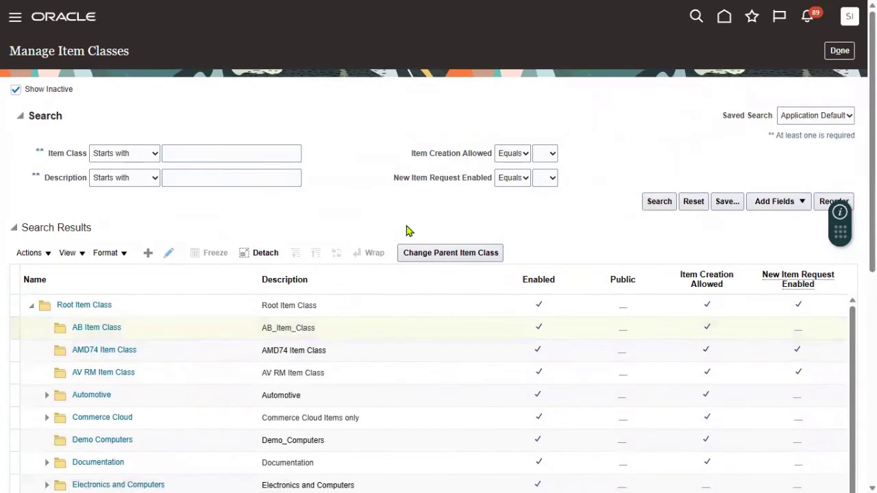
left_click(82, 254)
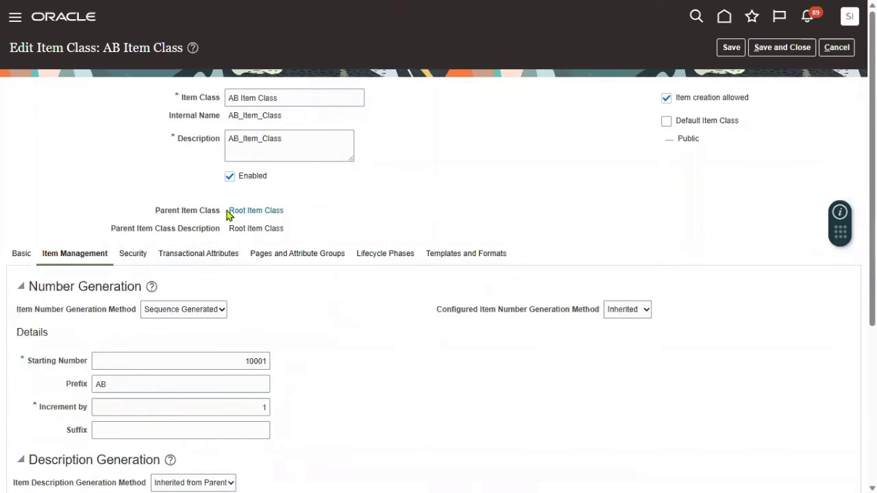
scroll(262, 268, "down", 3)
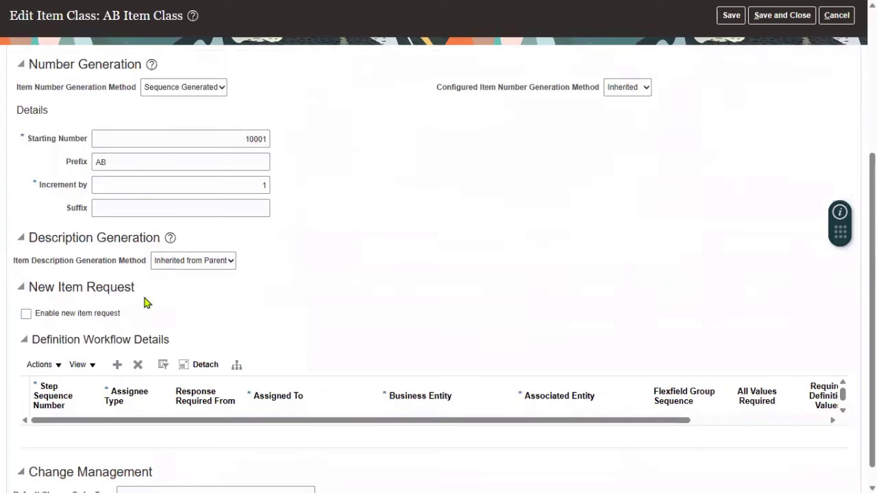
scroll(400, 243, "up", 3)
left_click(837, 47)
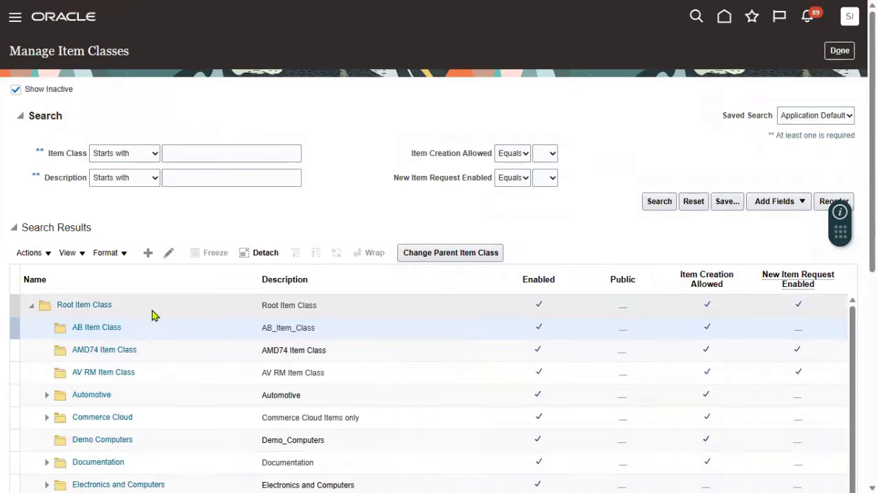
left_click(148, 253)
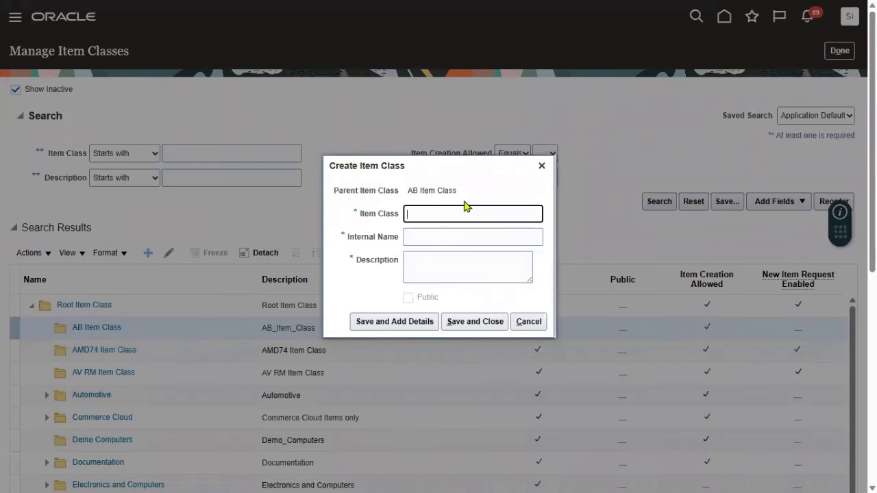
left_click(526, 324)
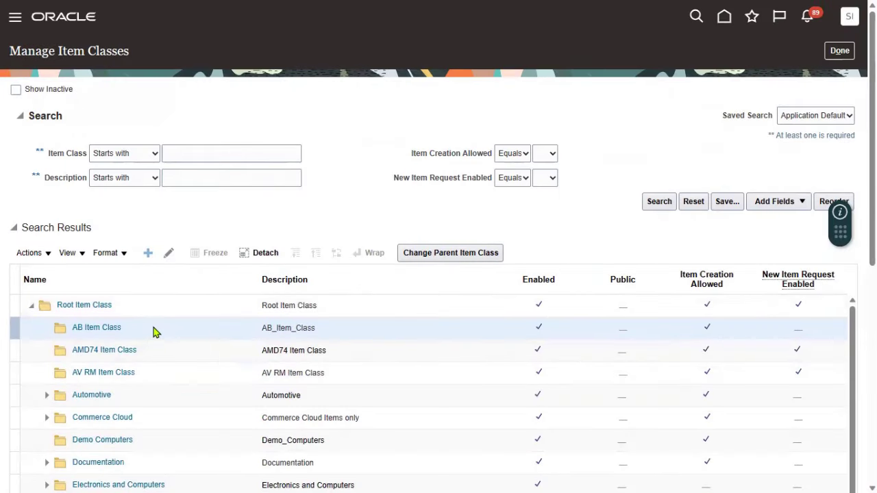
scroll(182, 322, "down", 4)
scroll(219, 299, "up", 4)
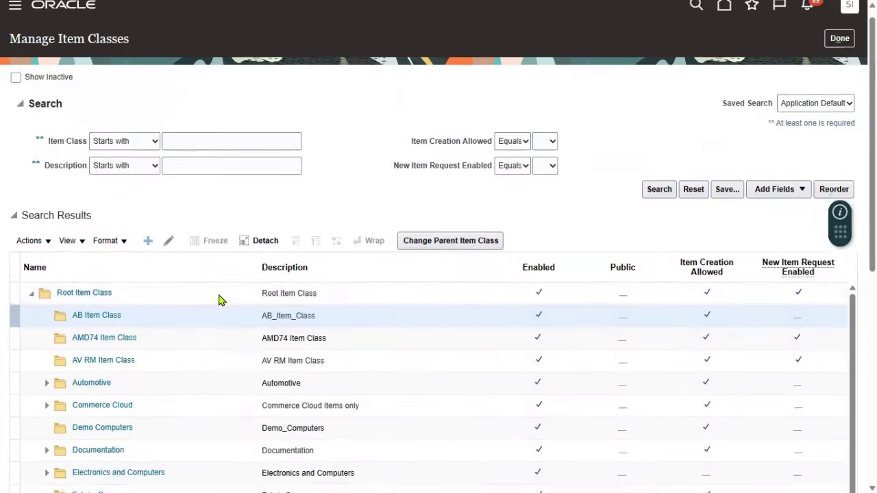
scroll(219, 299, "up", 1)
Step: Create a child item class under AB Item Class with MRF_ITEM_CLASS as name, internal name and description, and save it to add details
left_click(148, 253)
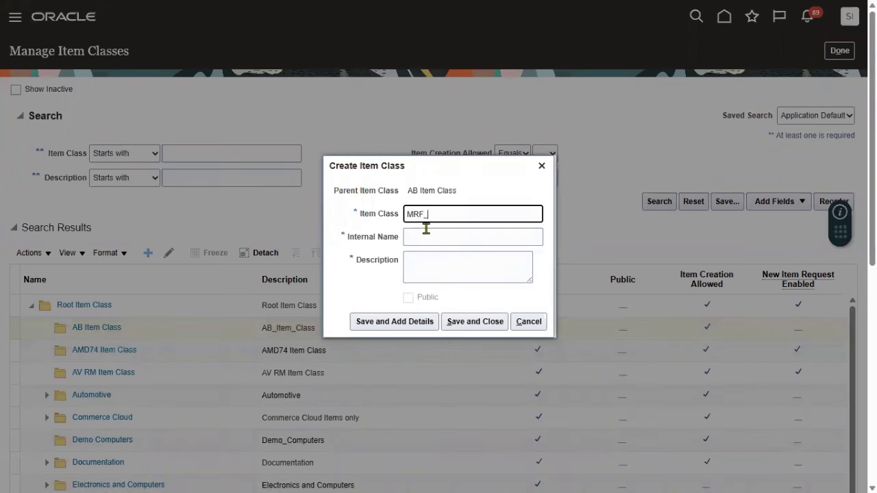
left_click(426, 231)
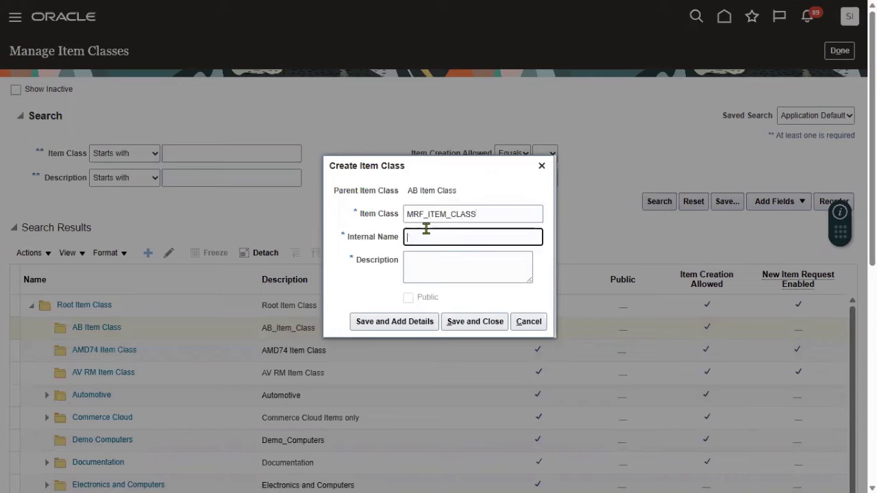
left_click_drag(492, 218, 323, 227)
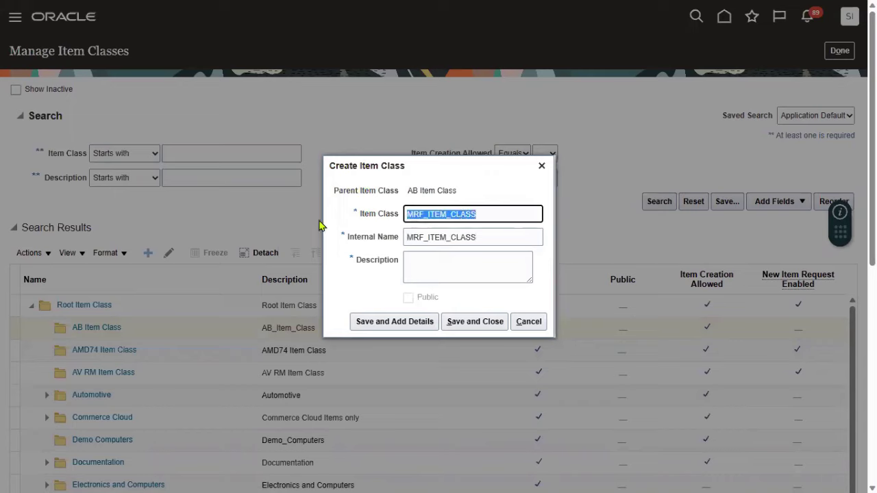
left_click(411, 327)
left_click_drag(503, 217, 265, 231)
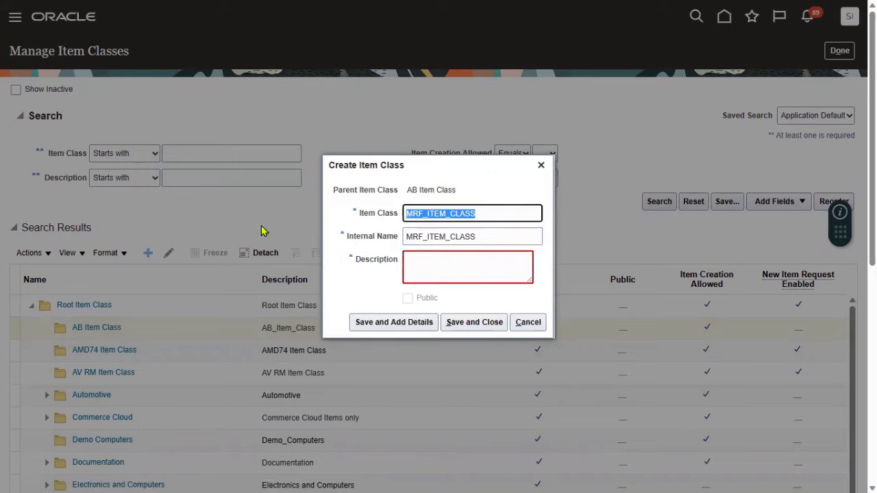
key("ctrl+c")
left_click(411, 274)
key("ctrl+v")
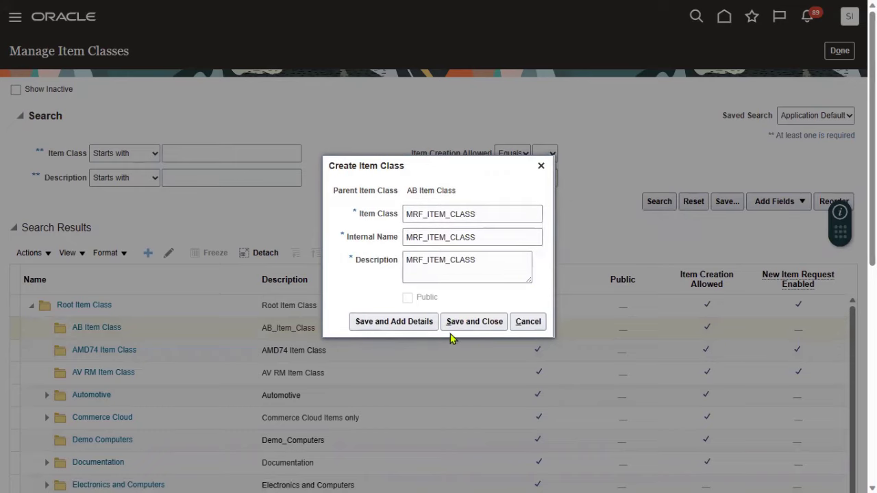
left_click(415, 324)
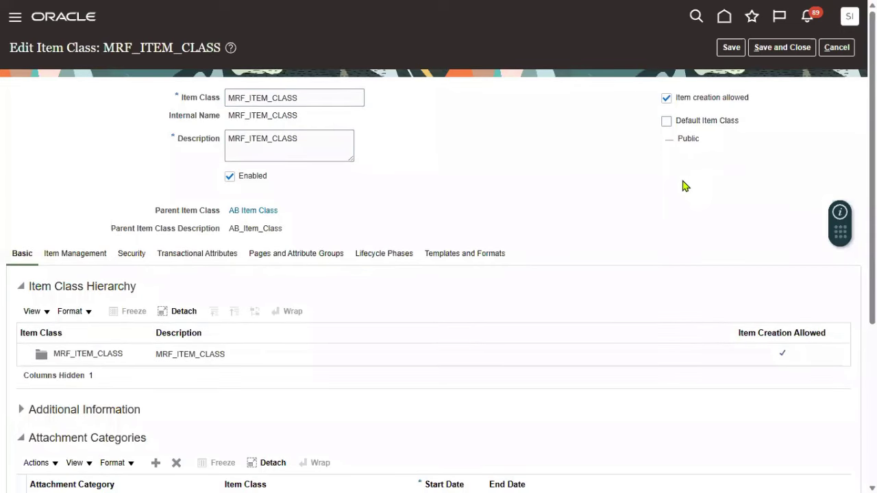
Step: Add a Person security entry for SCM.IMPL in organization 000 to MRF_ITEM_CLASS
left_click(71, 258)
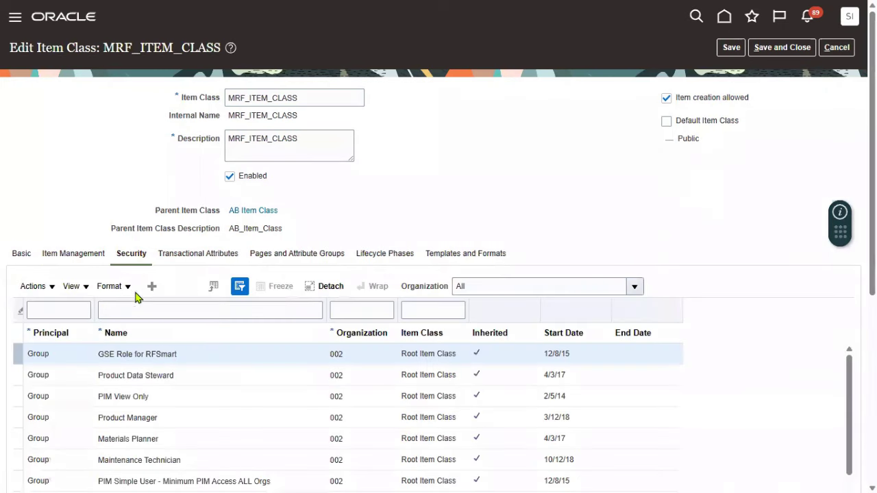
left_click(152, 287)
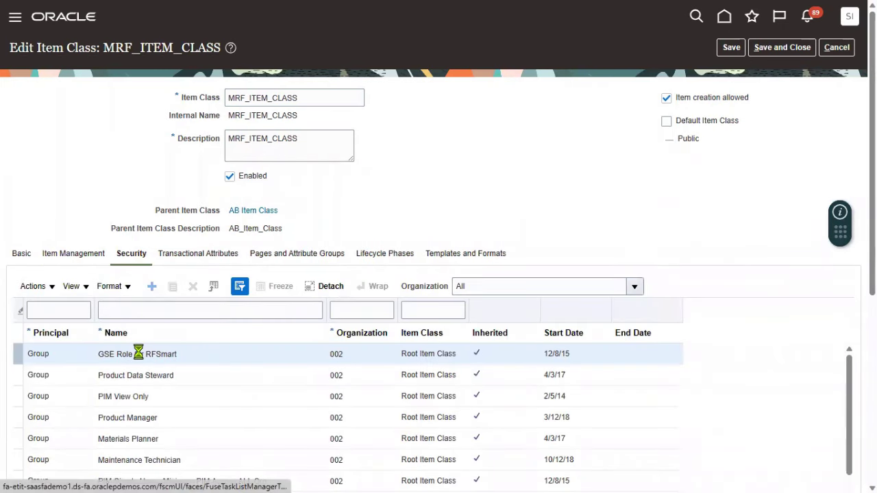
left_click(70, 357)
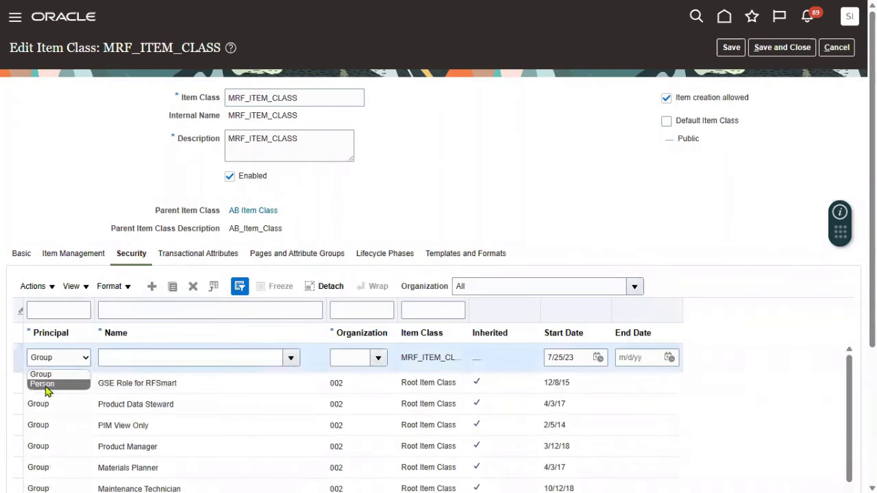
left_click(42, 384)
left_click(150, 363)
type("scm_impl")
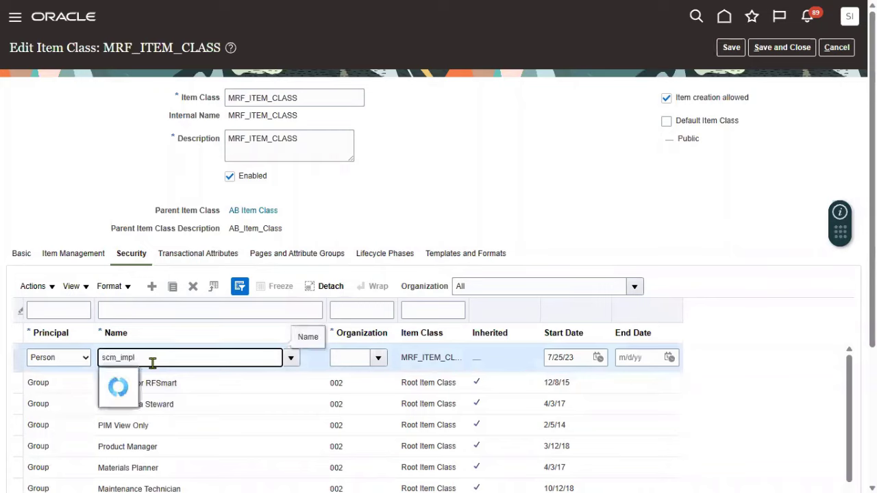
left_click_drag(150, 363, 43, 370)
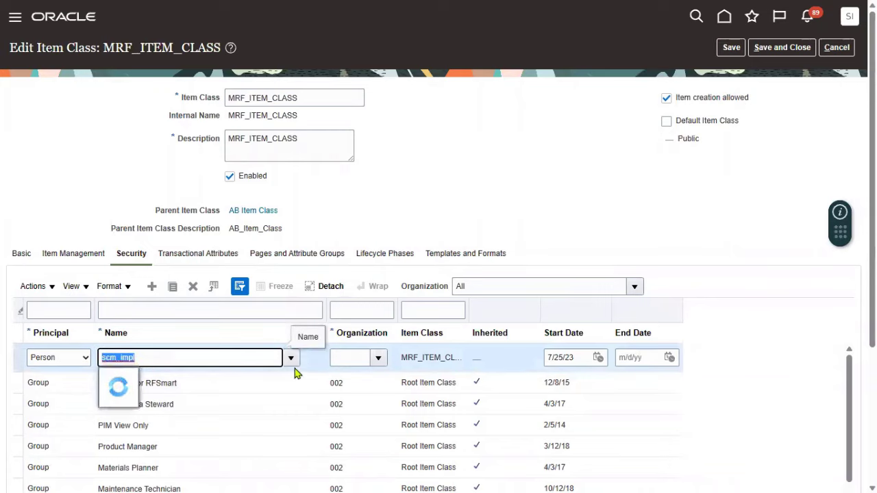
left_click(147, 379)
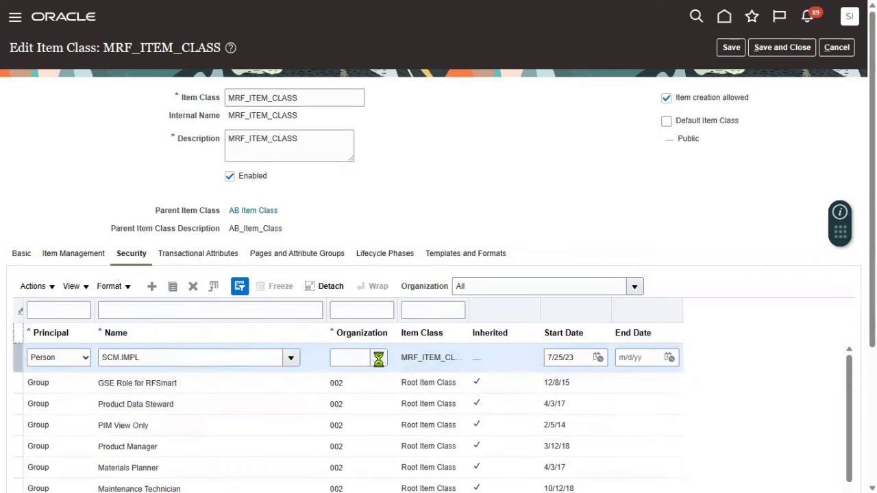
left_click(374, 146)
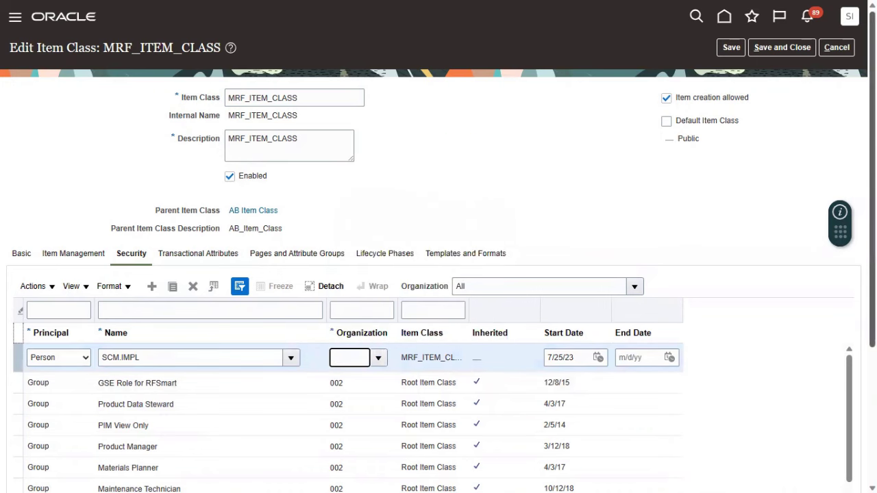
Step: Grant all listed actions to the SCM.IMPL entry for organization 000
left_click_drag(873, 172, 873, 308)
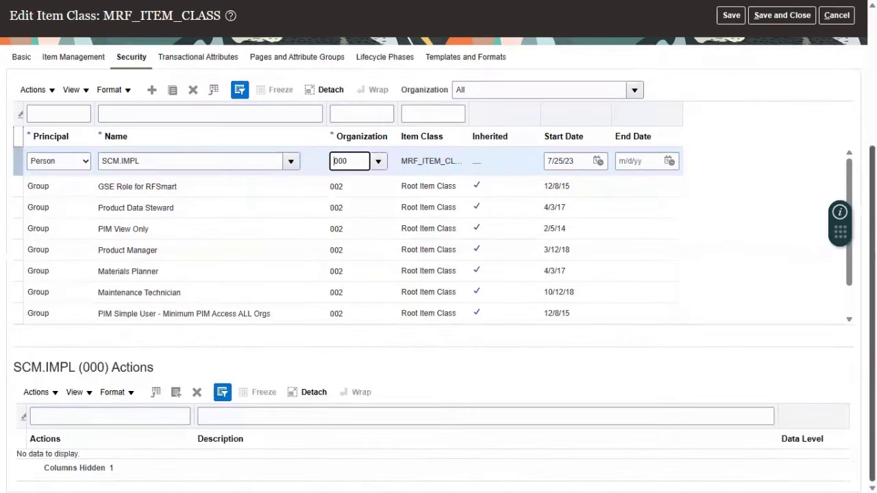
left_click(176, 394)
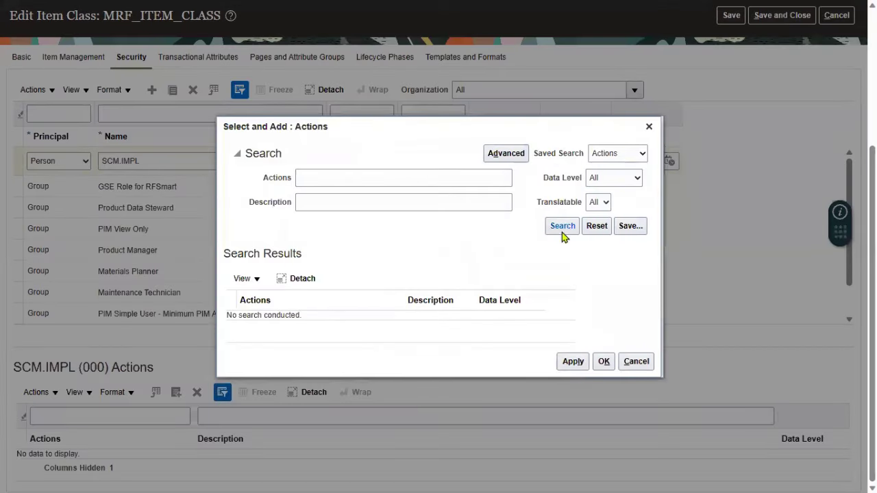
left_click(479, 237)
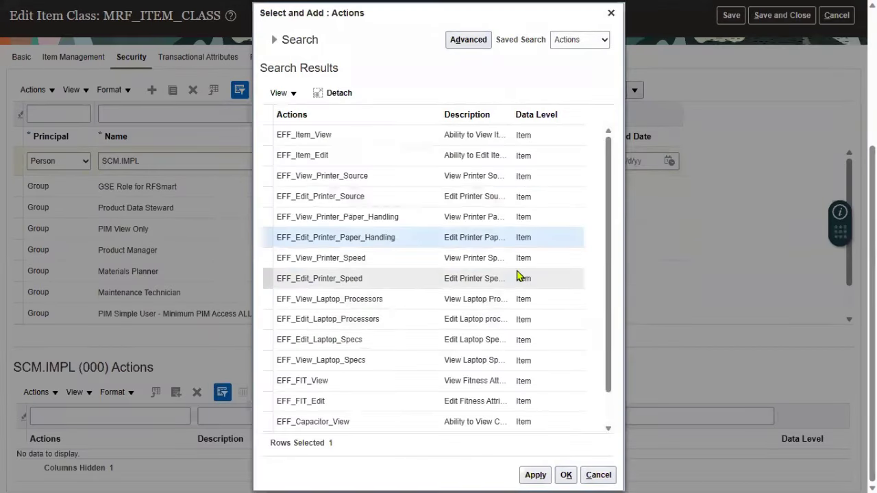
key("ctrl+a")
left_click(566, 475)
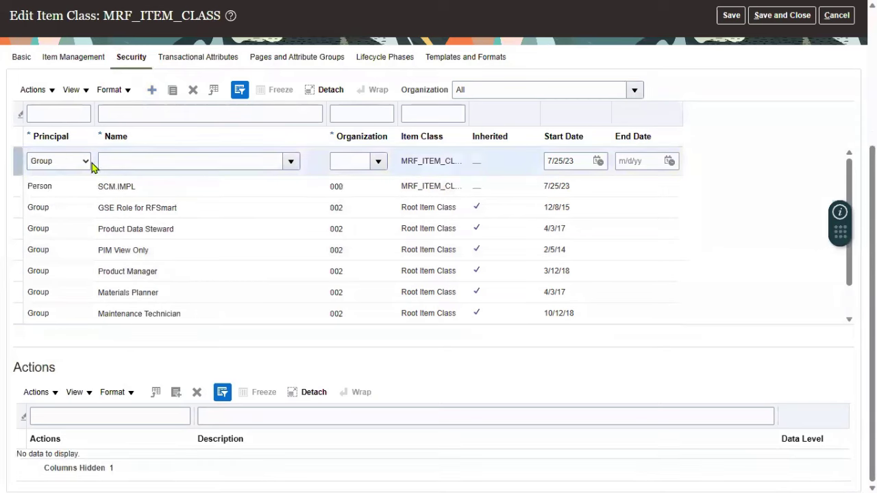
Step: Add a second Person security entry for SCM_IMPL and assign it to organization 001, Seattle
left_click(88, 165)
left_click(70, 190)
left_click(138, 160)
type("scm_impl")
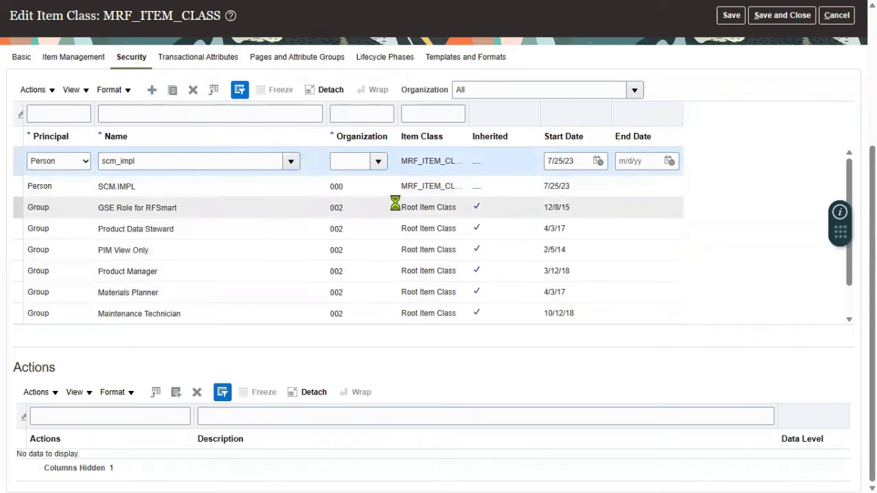
left_click(378, 161)
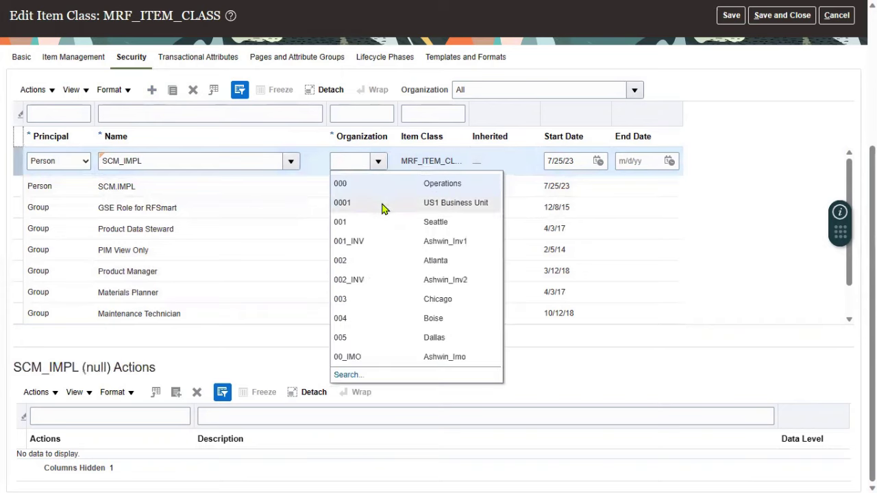
left_click(383, 204)
left_click(378, 162)
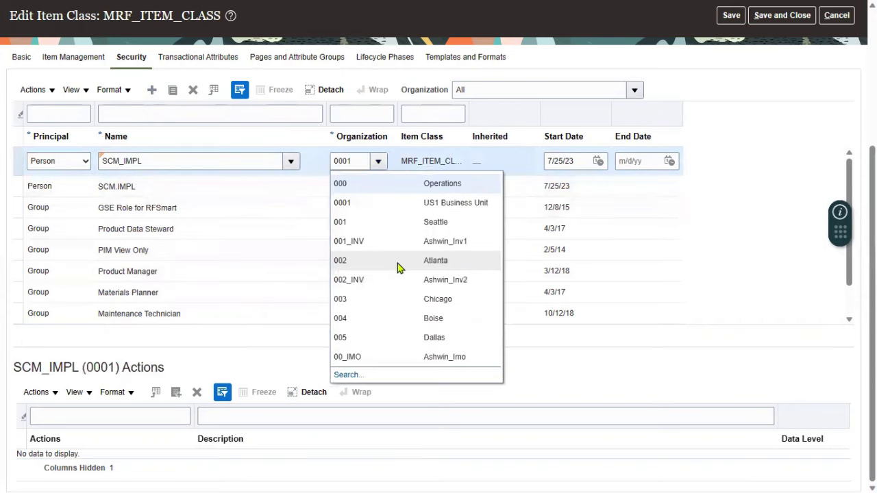
left_click(376, 222)
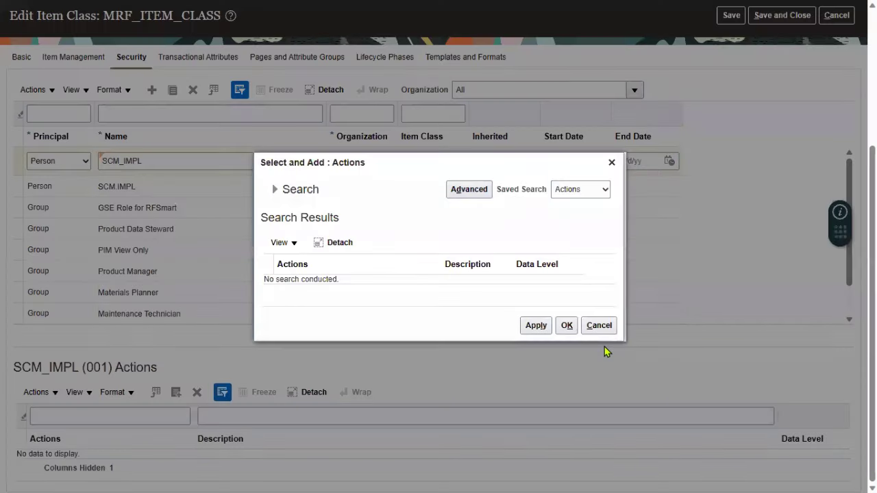
Step: Grant all listed actions to the SCM_IMPL entry for organization 001, and save and close the item class
left_click(276, 190)
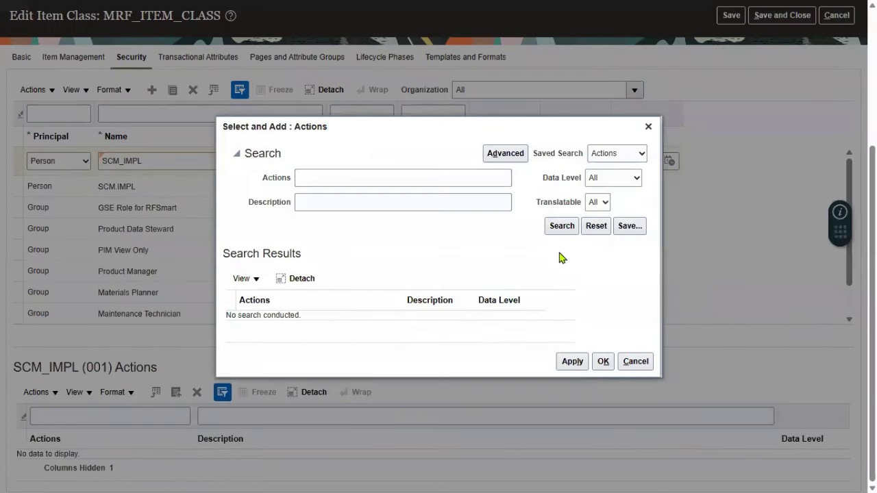
left_click(560, 226)
left_click(488, 263)
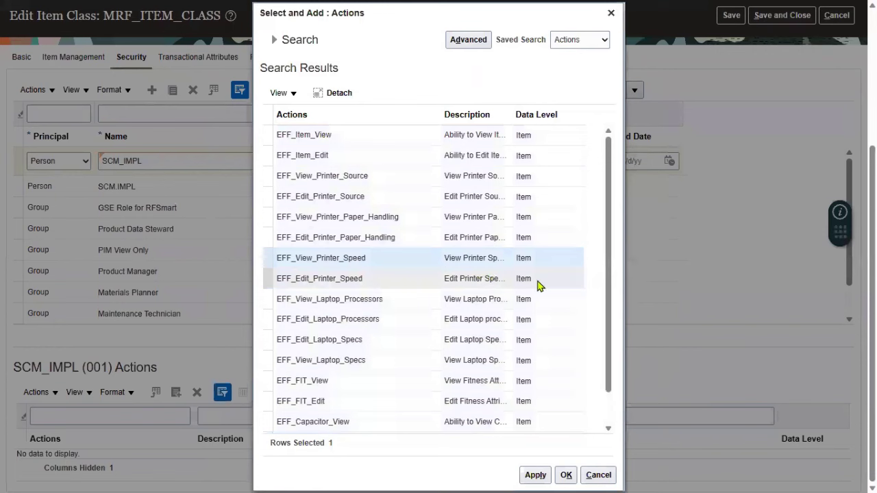
key("ctrl+a")
left_click(567, 475)
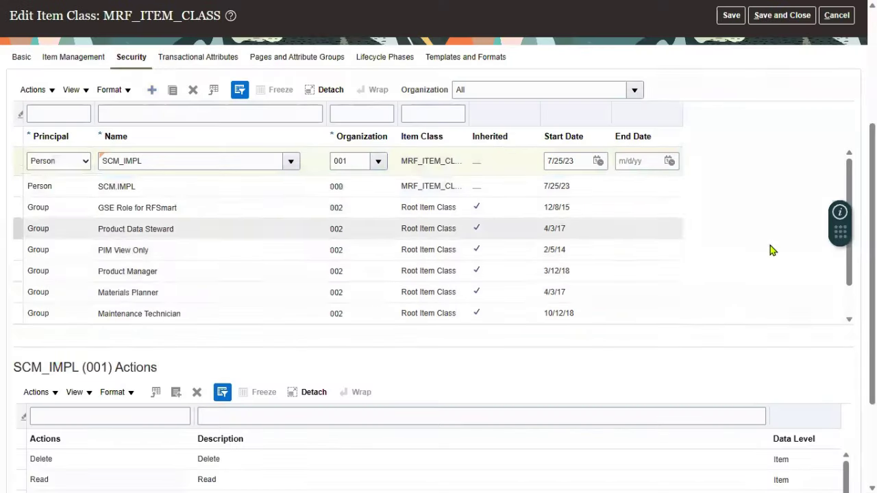
scroll(574, 334, "up", 3)
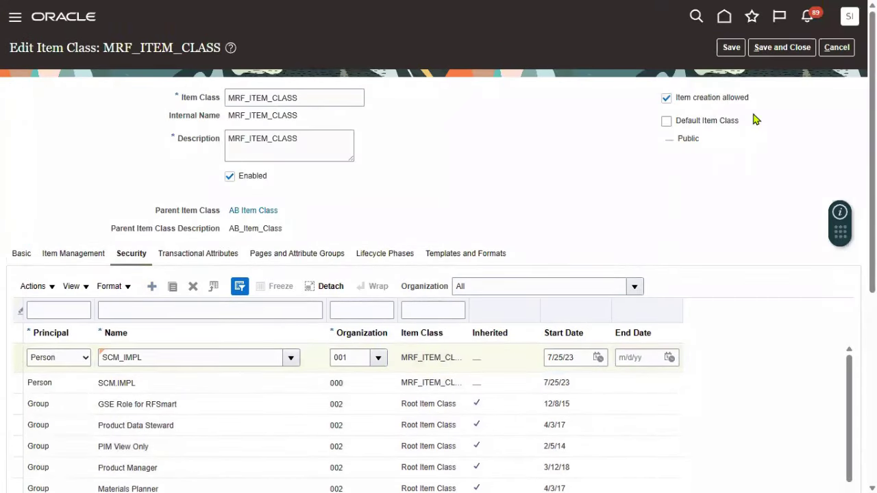
left_click(757, 57)
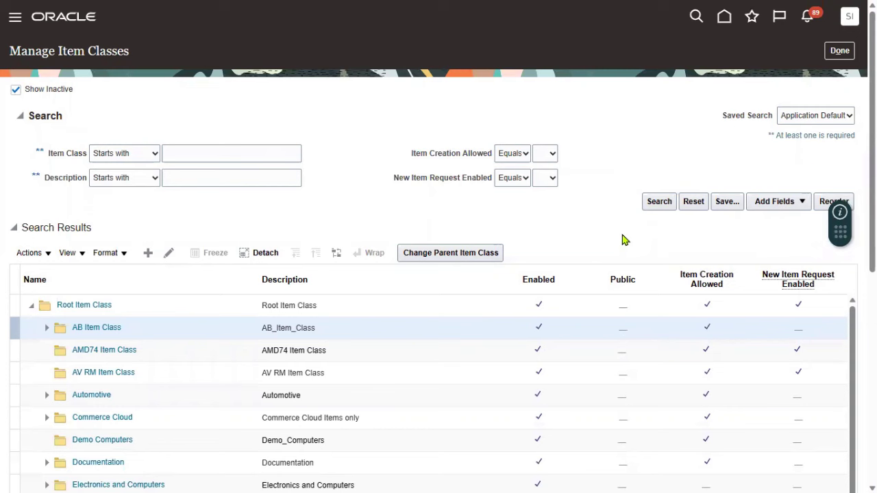
Step: Leave the item class setup, go to Product Information Management and start creating an item
left_click(839, 51)
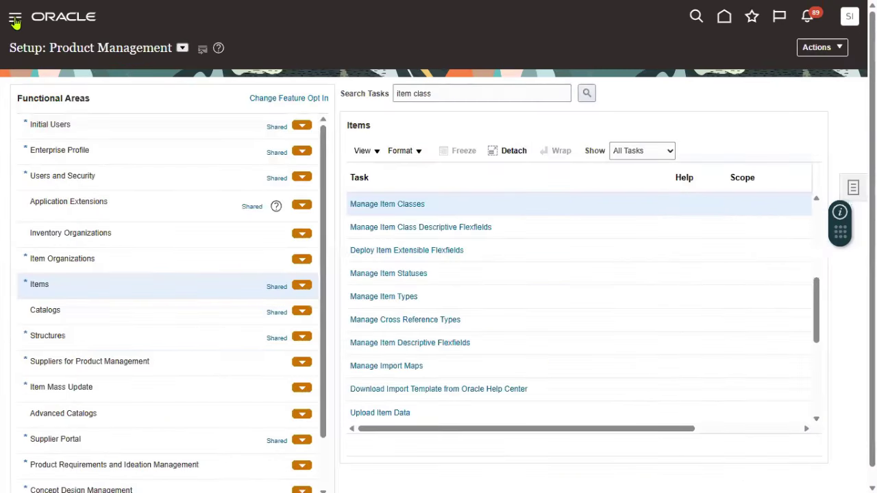
left_click(15, 22)
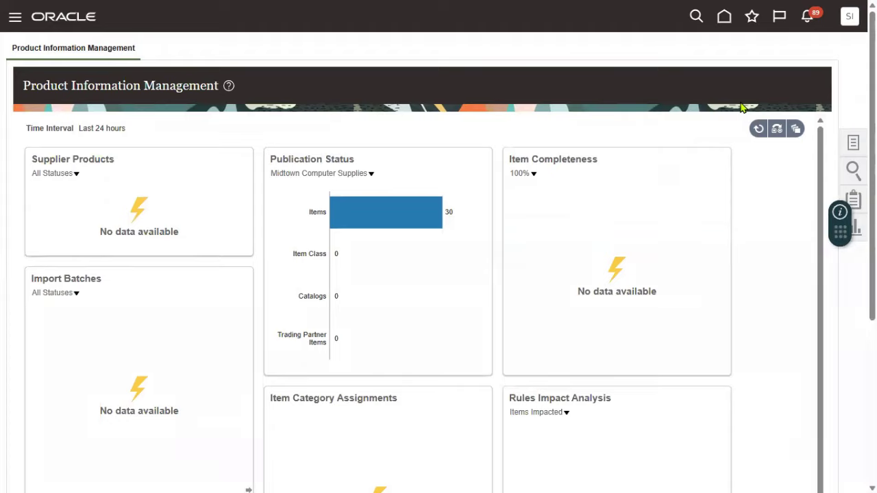
left_click(853, 143)
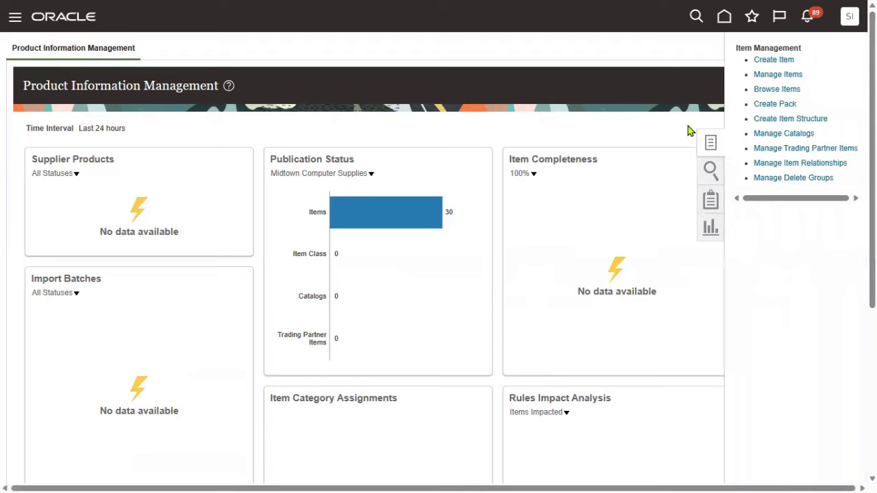
left_click(764, 60)
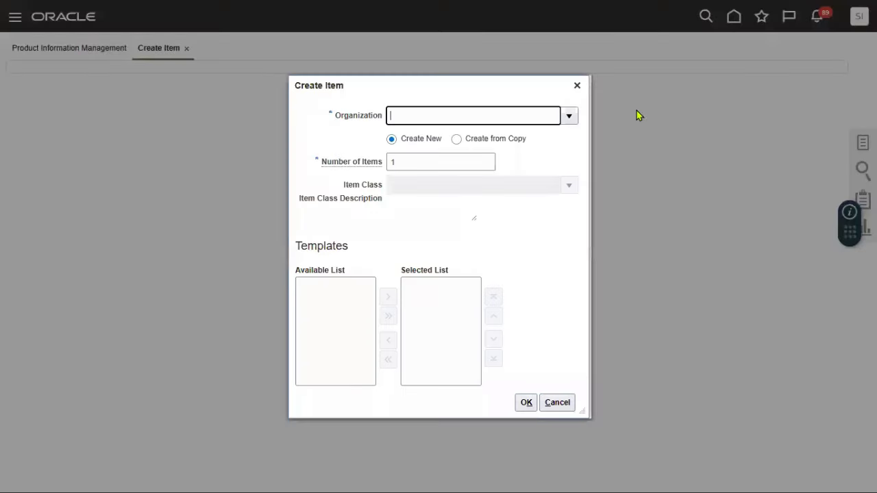
Step: Set up a new item in organization 000 with item class MRF_ITEM_CLASS, remove the FG - Design Items template, and confirm
left_click(570, 116)
left_click(515, 142)
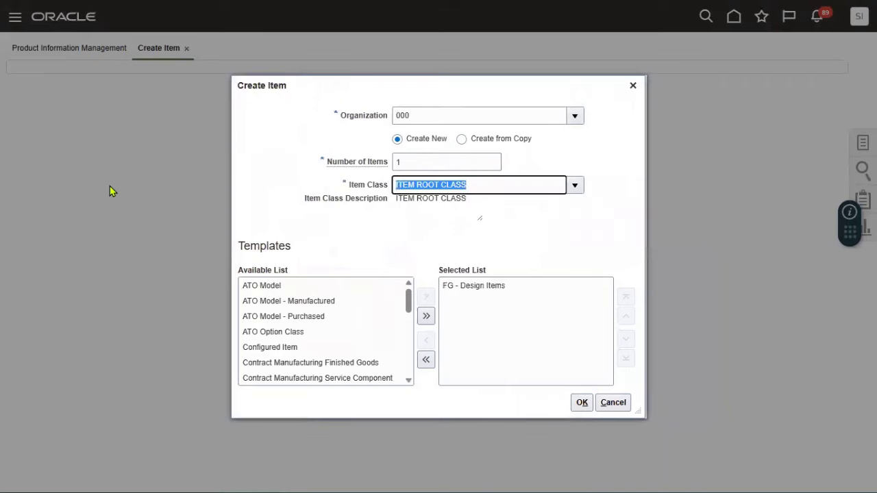
type("scm_impl")
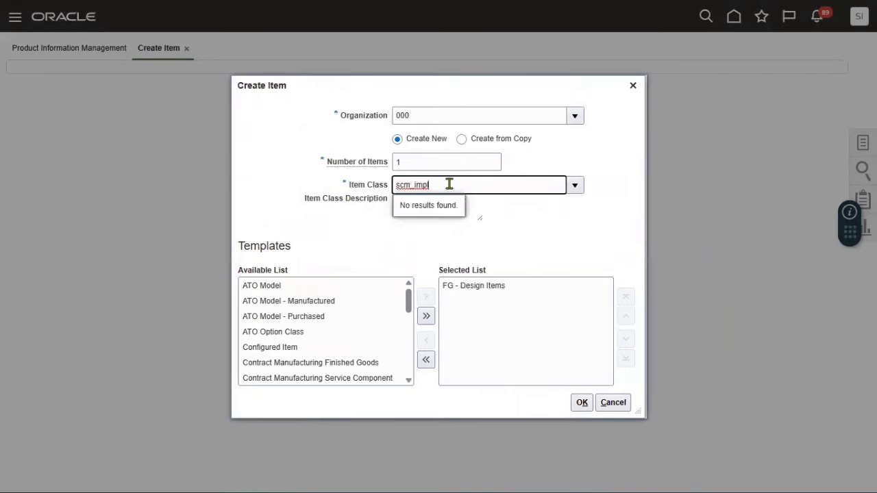
type("MRF")
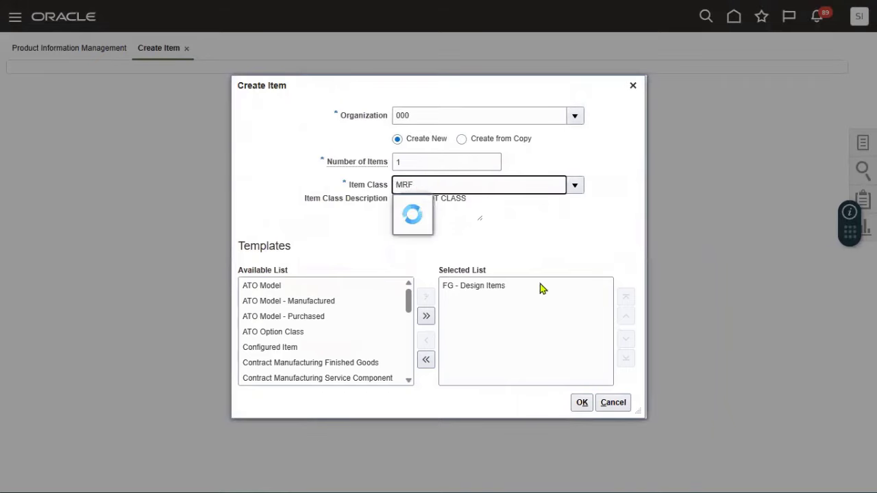
left_click(458, 206)
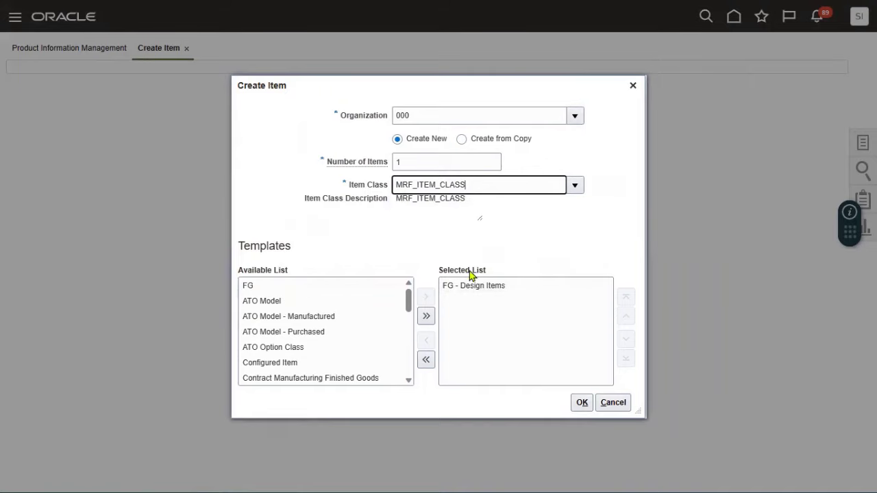
left_click(479, 288)
left_click(426, 340)
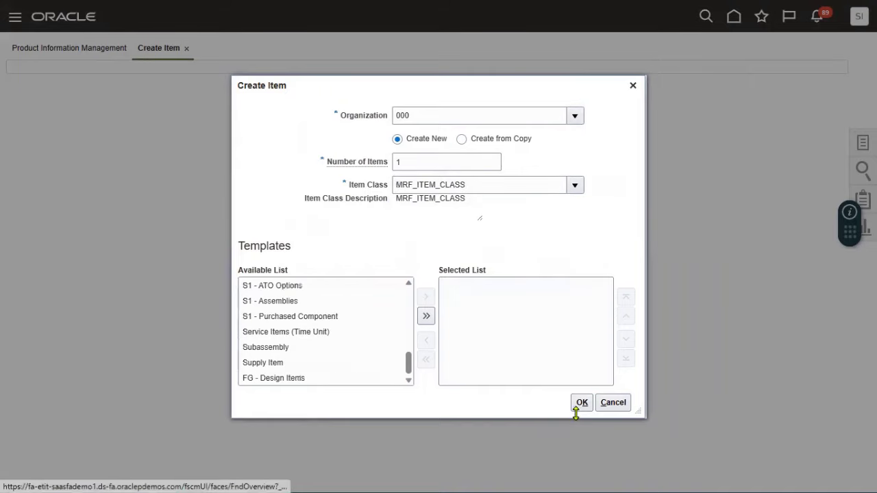
left_click(582, 402)
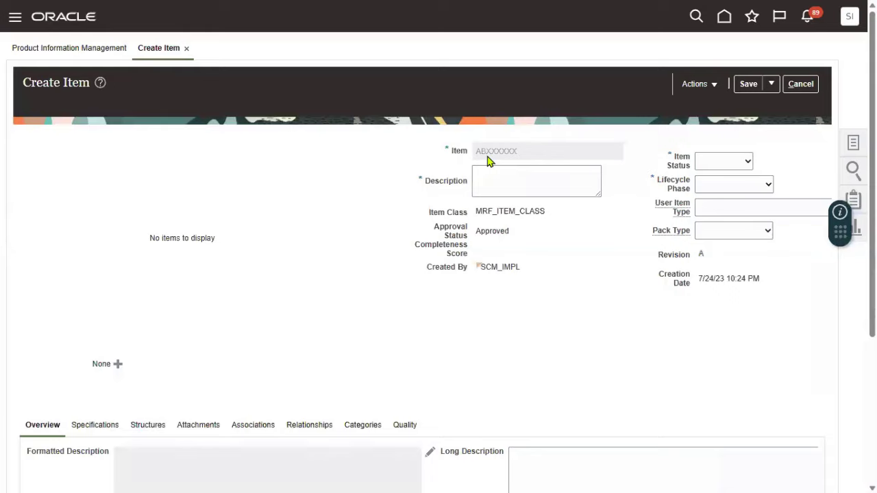
Step: Abandon the unsaved item and return to the Product Management setup
left_click(849, 16)
left_click(642, 214)
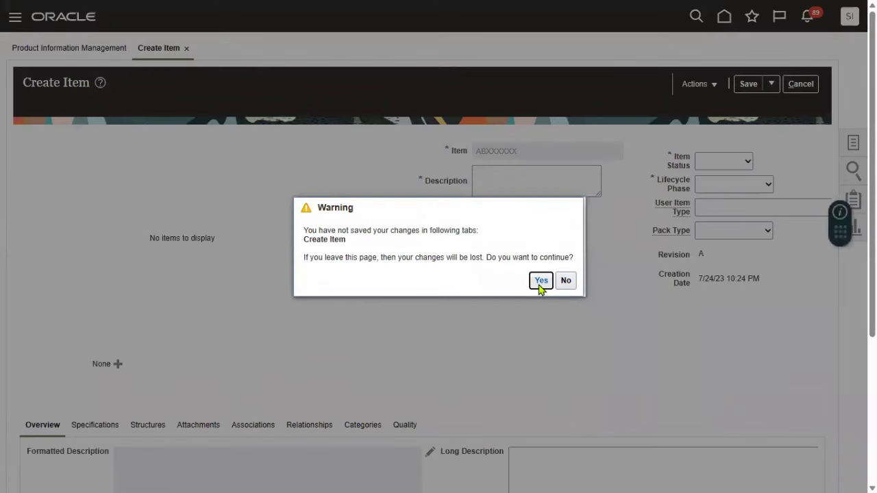
key("Return")
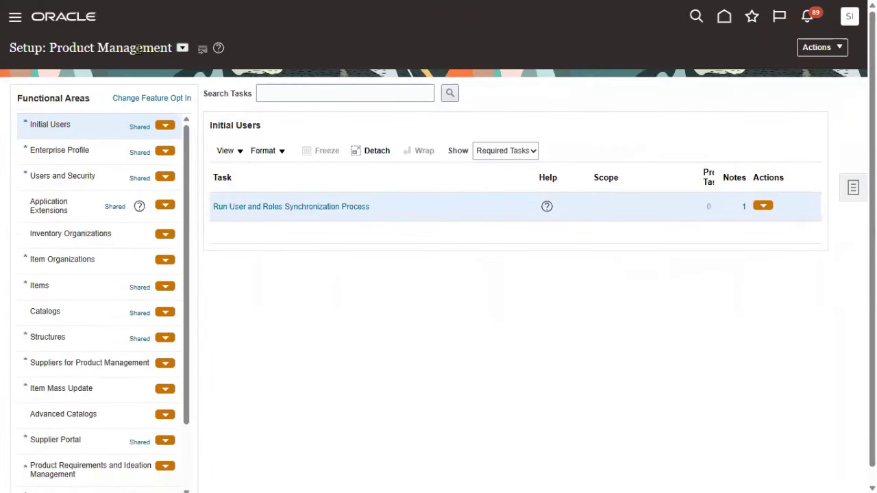
Step: Search the setup tasks for "item class" and open the Manage Item Classes task
left_click(284, 92)
type("item")
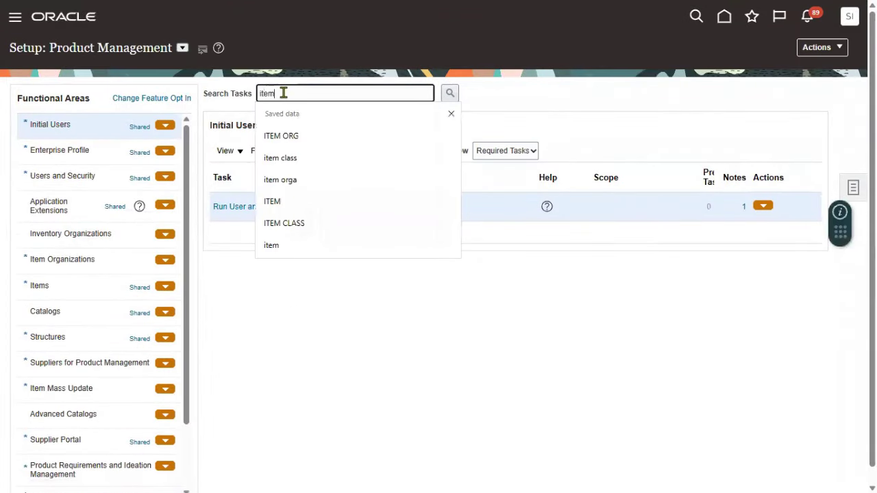
type(" class")
key("Return")
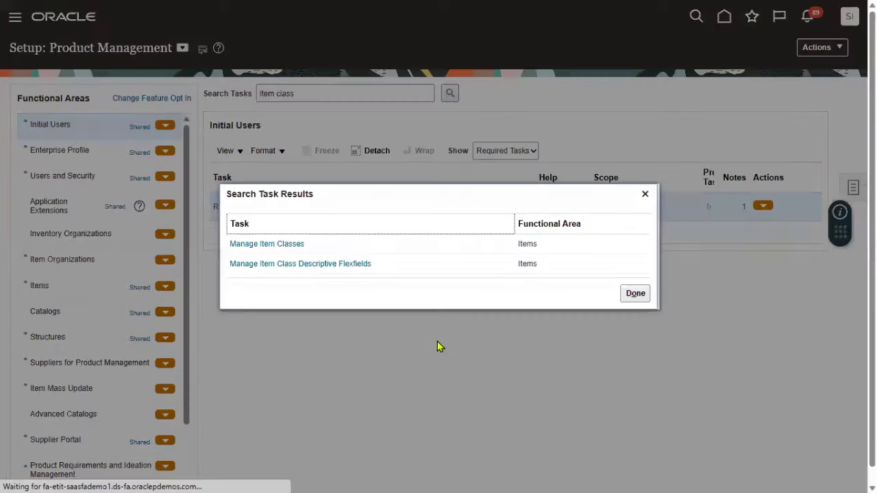
left_click(288, 246)
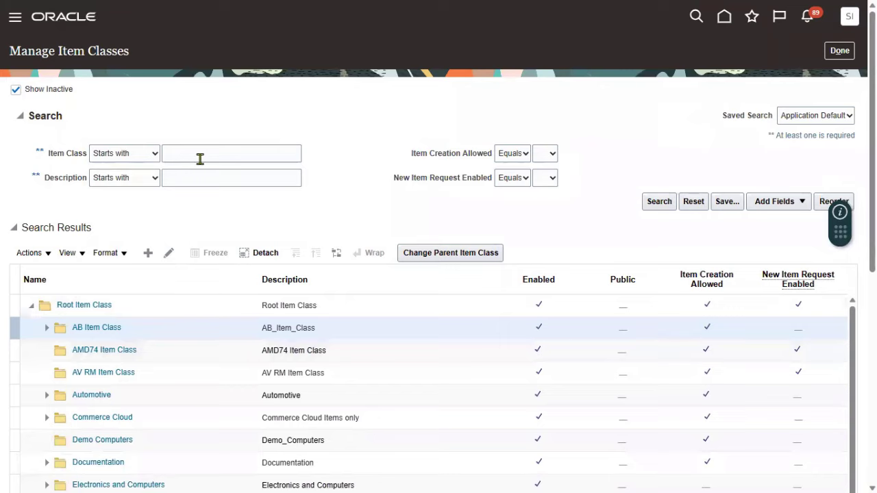
Step: Find the item class MRF_ITEM_CLASS and open its Item Management settings for editing
left_click(200, 159)
type("scm_imp")
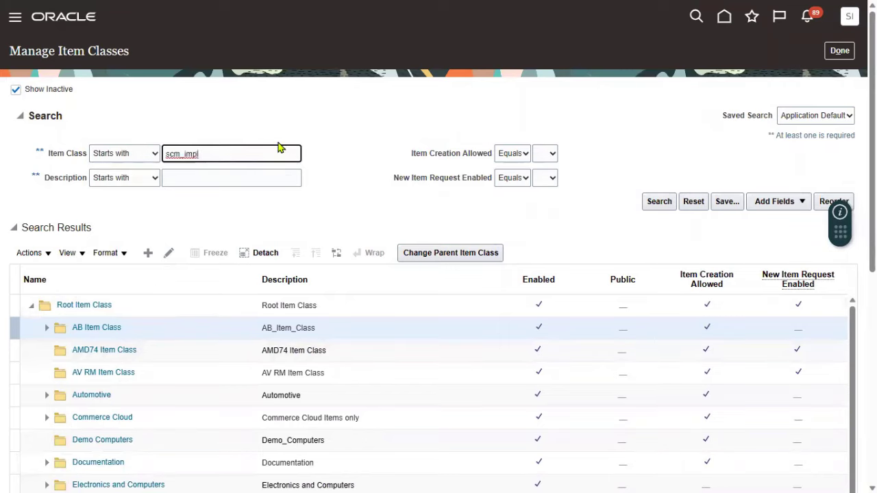
left_click_drag(279, 150, 3, 165)
type("MRF_ITEM_CLASS")
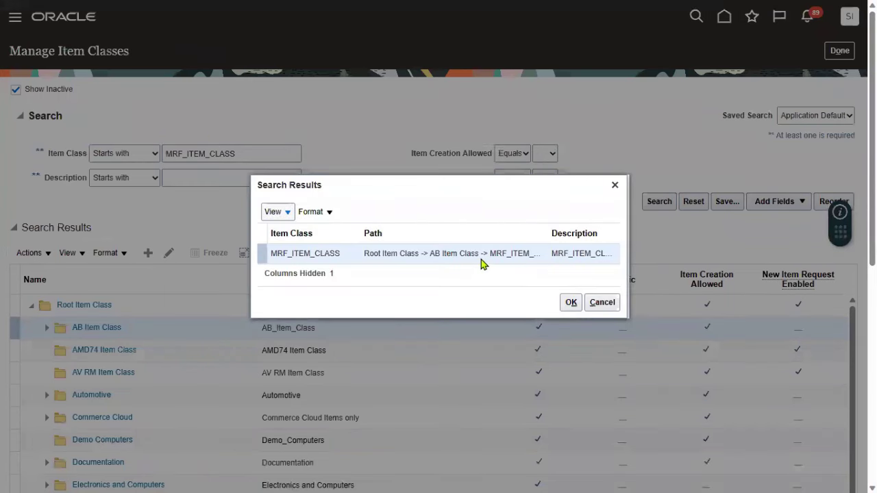
left_click(481, 258)
left_click(571, 302)
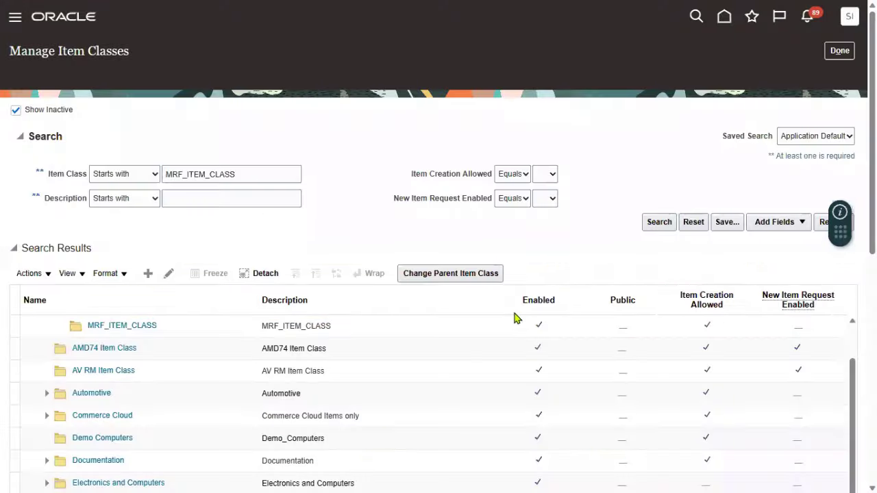
left_click(182, 306)
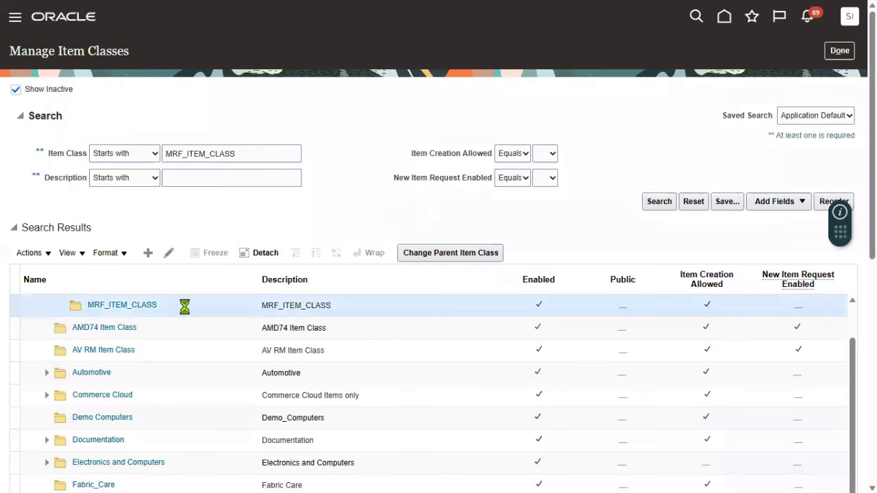
scroll(185, 312, "down", 4)
scroll(300, 221, "up", 5)
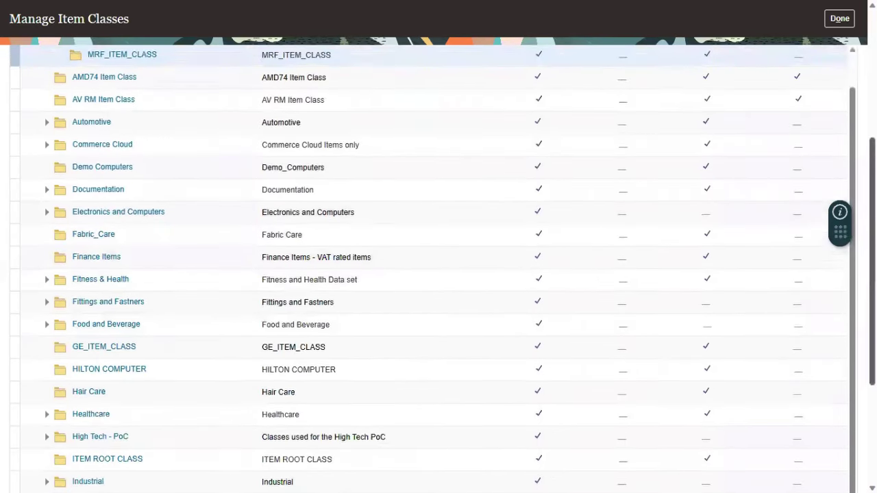
left_click(169, 208)
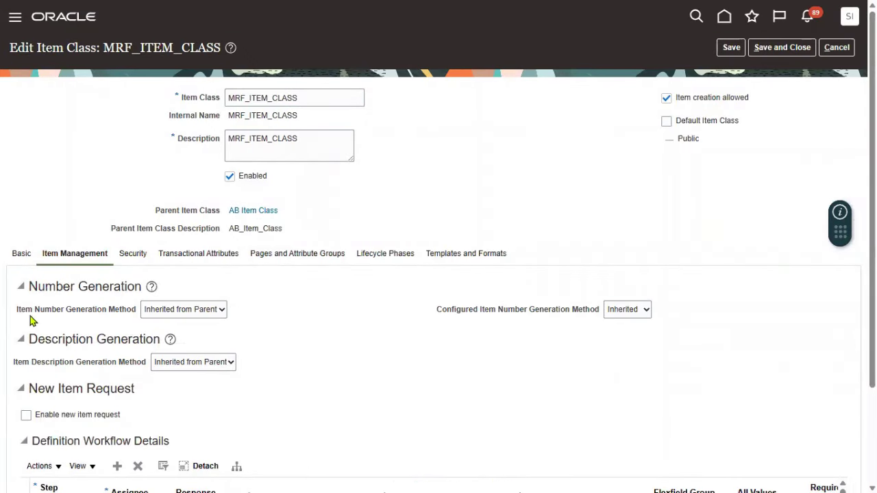
Step: Set both the item number and the item description generation methods of MRF_ITEM_CLASS to User Defined
left_click_drag(19, 312, 87, 319)
left_click(187, 309)
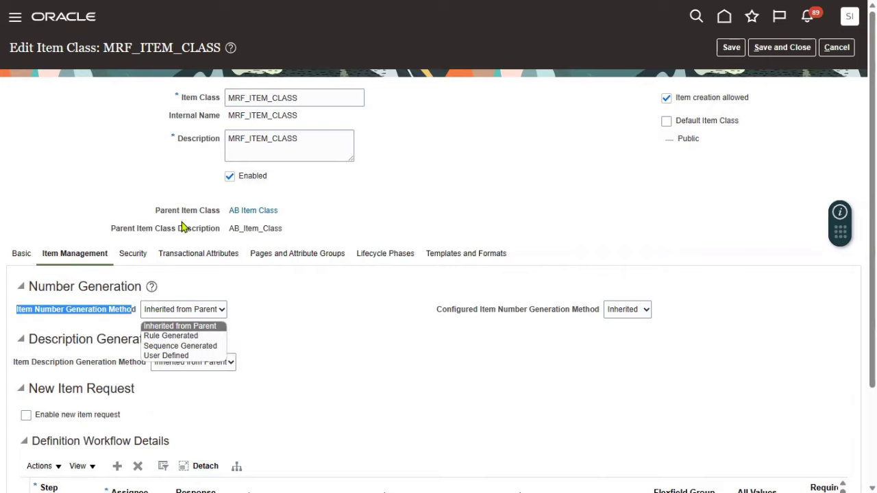
left_click_drag(157, 214, 227, 215)
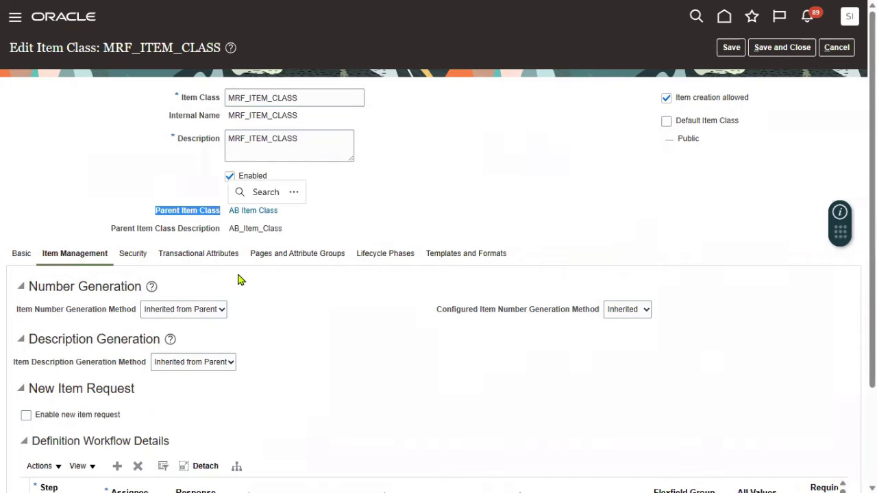
left_click(222, 311)
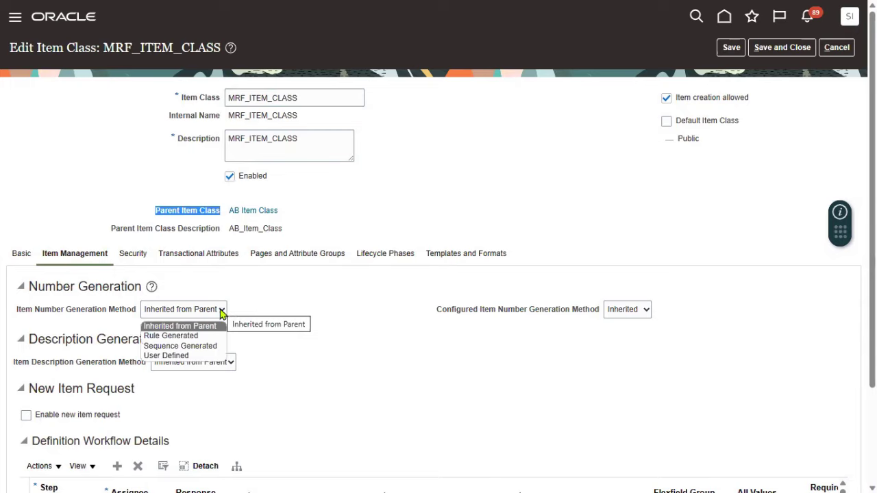
left_click(185, 356)
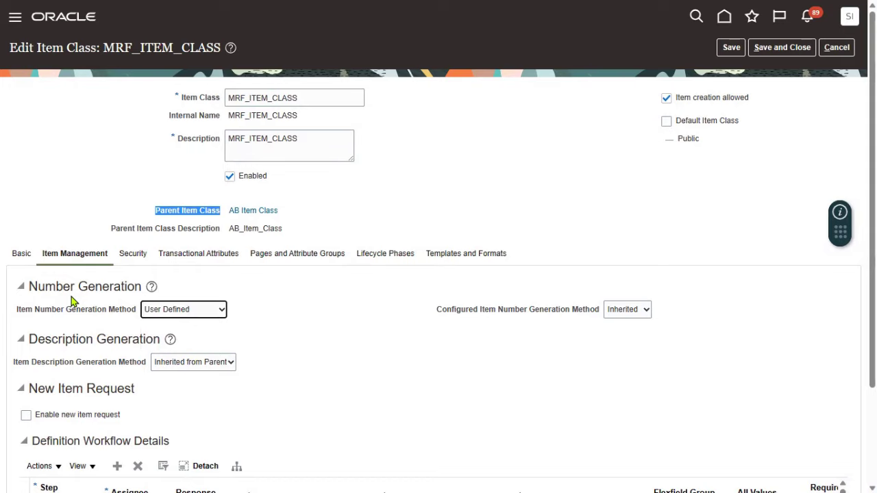
left_click(229, 364)
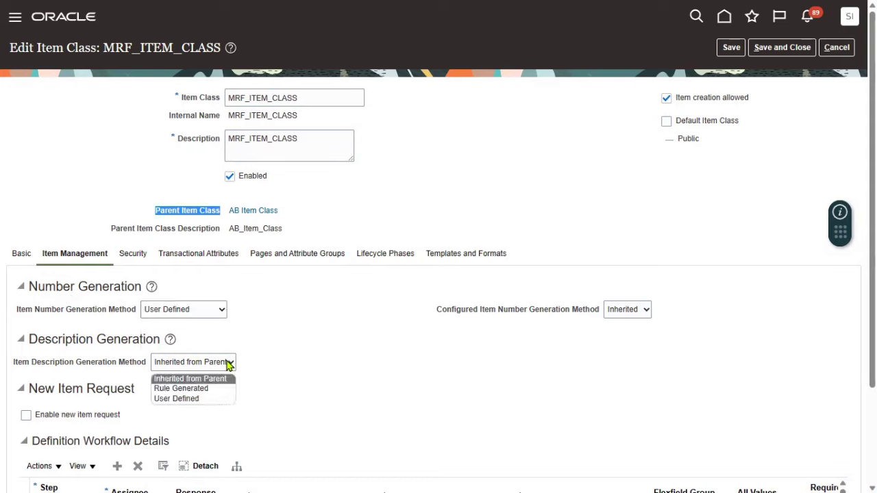
left_click(219, 398)
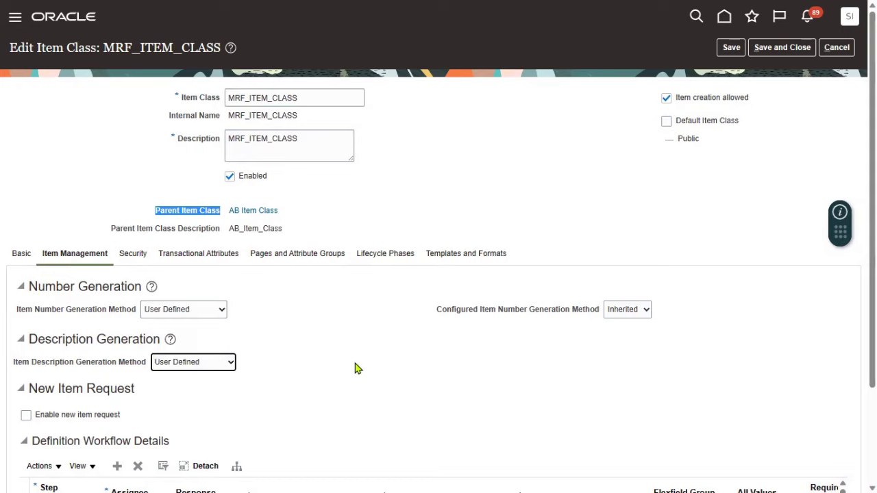
Step: Check the Configured Item Number Generation Method options, and save and close the item class
left_click_drag(433, 310, 524, 344)
left_click(524, 345)
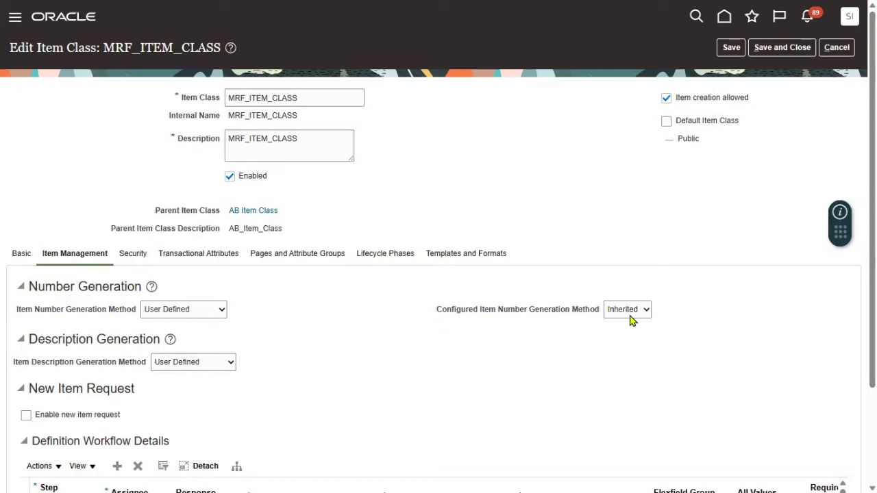
left_click(642, 312)
left_click(481, 362)
left_click(740, 48)
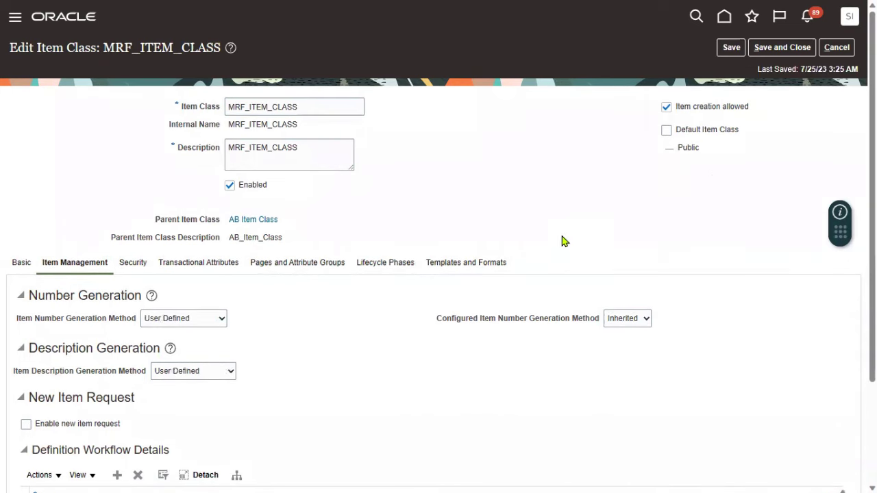
left_click(782, 47)
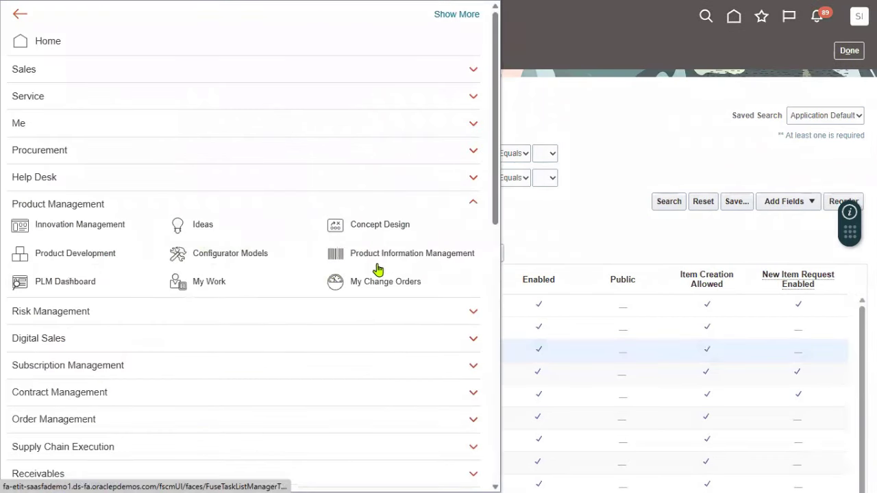
Step: Go to Product Information Management and start creating an item
left_click(377, 256)
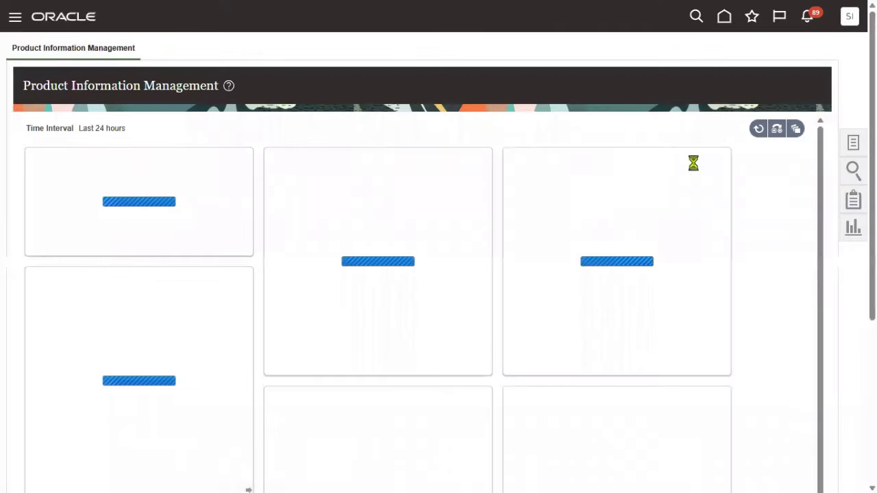
left_click(853, 142)
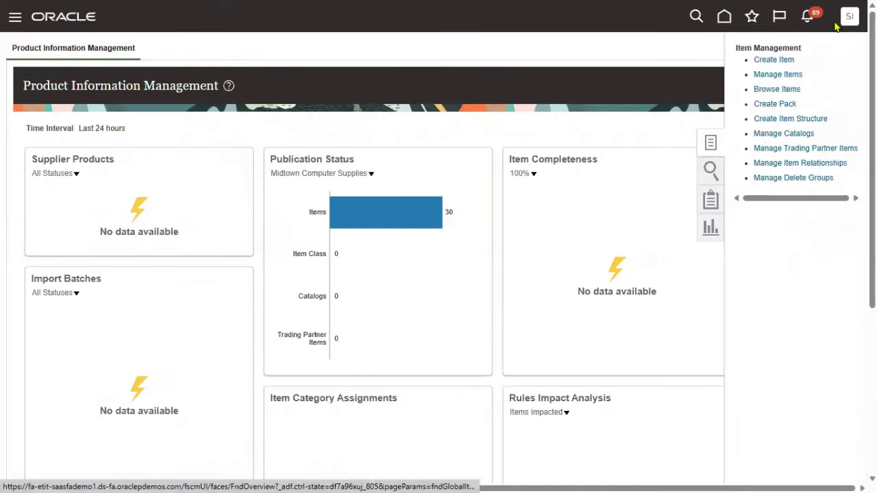
left_click(781, 63)
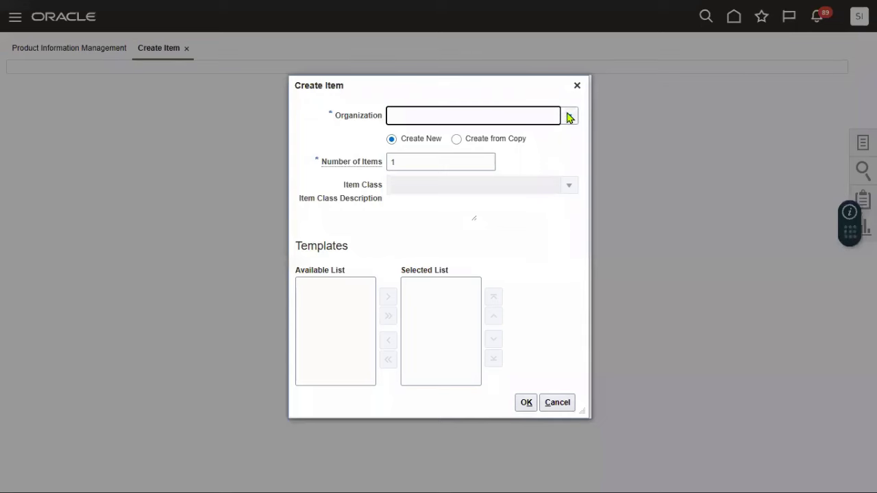
Step: Choose organization 000 and item class MRF_ITEM_CLASS for the new item
left_click(569, 117)
left_click(523, 165)
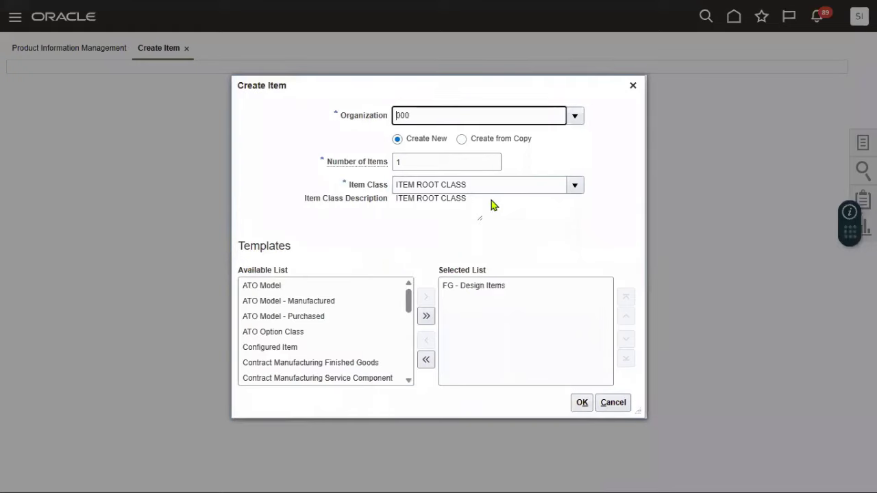
left_click(480, 185)
key("ctrl+a")
type("scm_impl")
key("Tab")
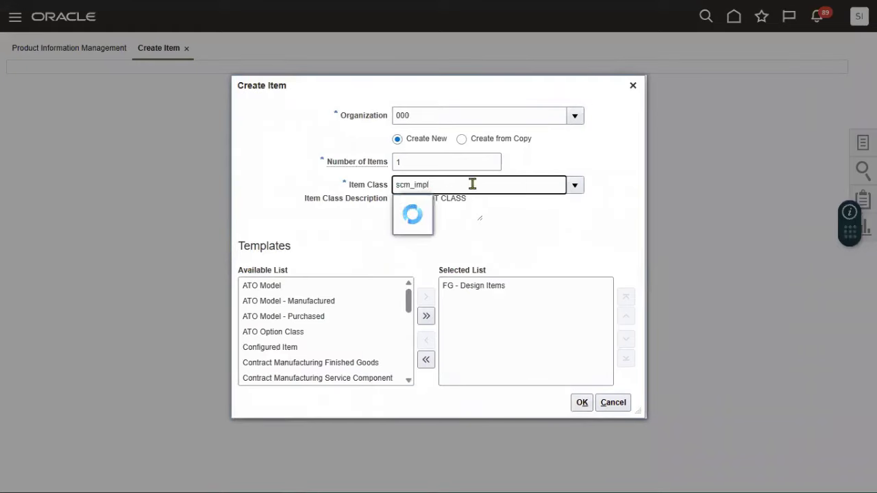
type("MRF")
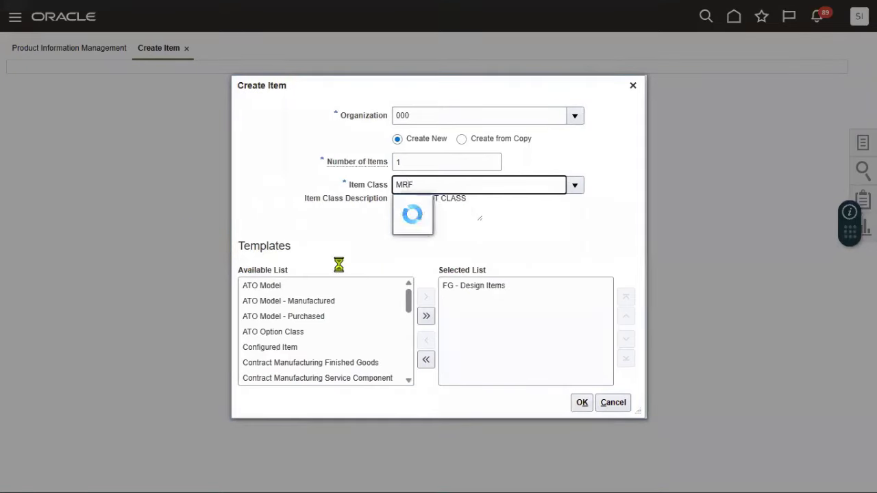
left_click(497, 206)
Step: Remove the FG - Design Items template from the selected templates and confirm the new item's setup
left_click(474, 287)
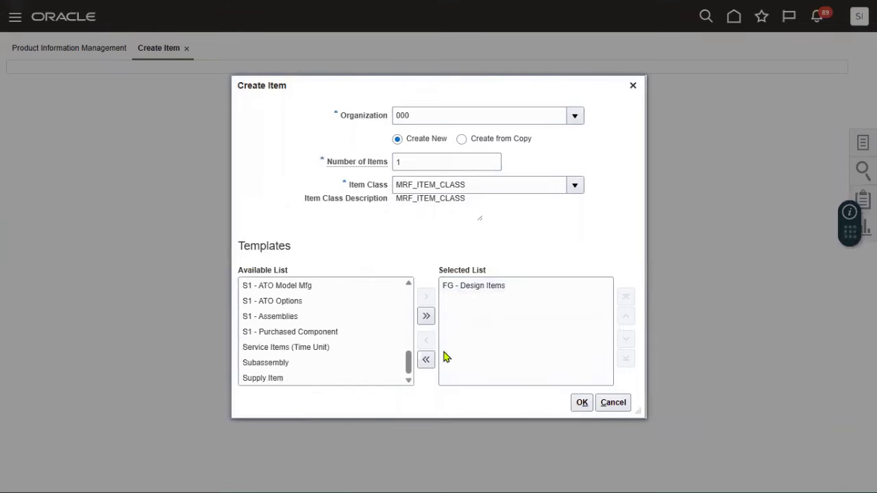
left_click(491, 286)
left_click(420, 342)
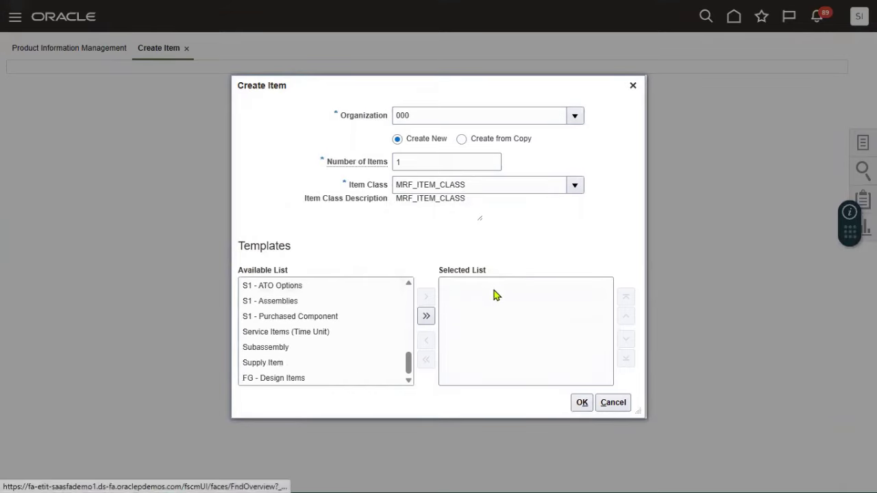
left_click(582, 403)
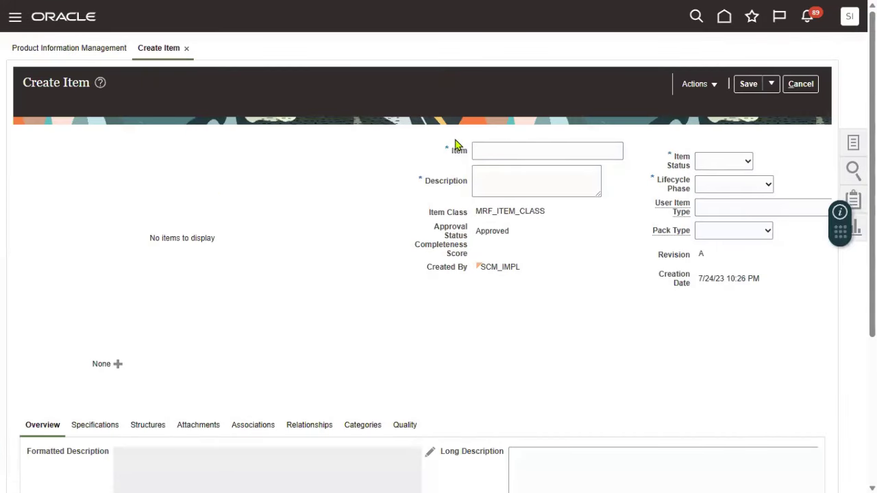
double_click(459, 151)
double_click(445, 181)
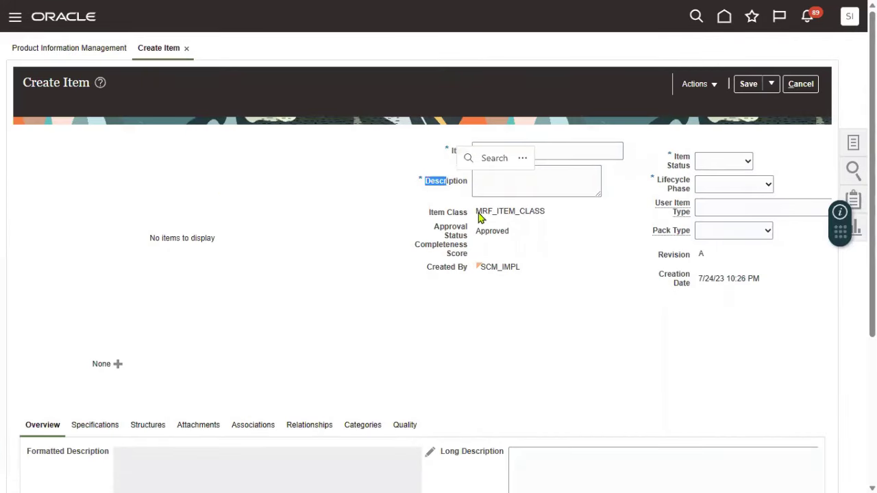
left_click_drag(478, 212, 554, 230)
left_click(554, 230)
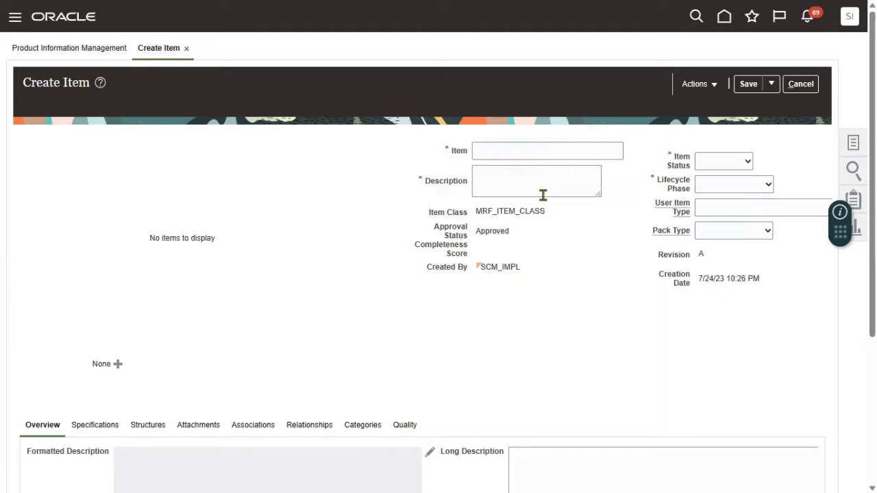
Step: Enter MRF_SHIP_ONLY as the new item's number and reuse the same text as its description
left_click(550, 151)
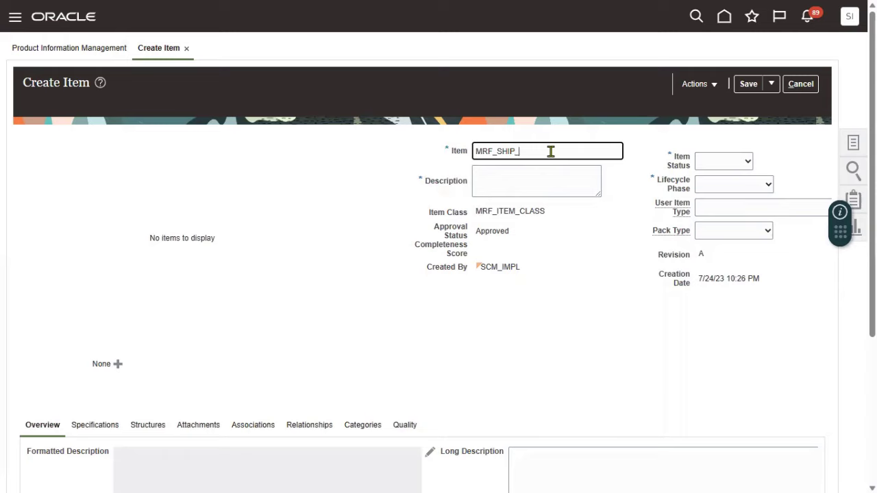
type("ONLY")
key("ctrl+a")
key("ctrl+c")
key("Tab")
key("ctrl+v")
Step: Set the item's primary unit of measure to Ea
scroll(243, 327, "down", 2)
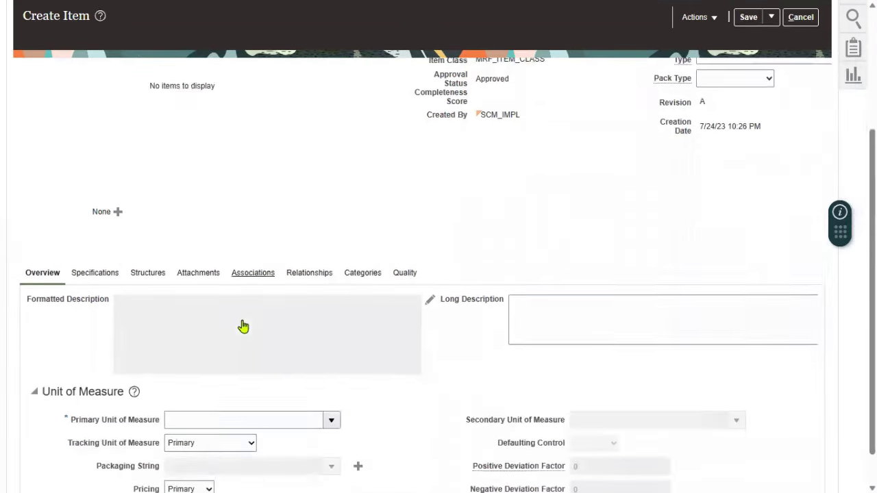
scroll(243, 327, "down", 1)
left_click(200, 356)
type("Ea")
key("Tab")
left_click(375, 324)
left_click(600, 390)
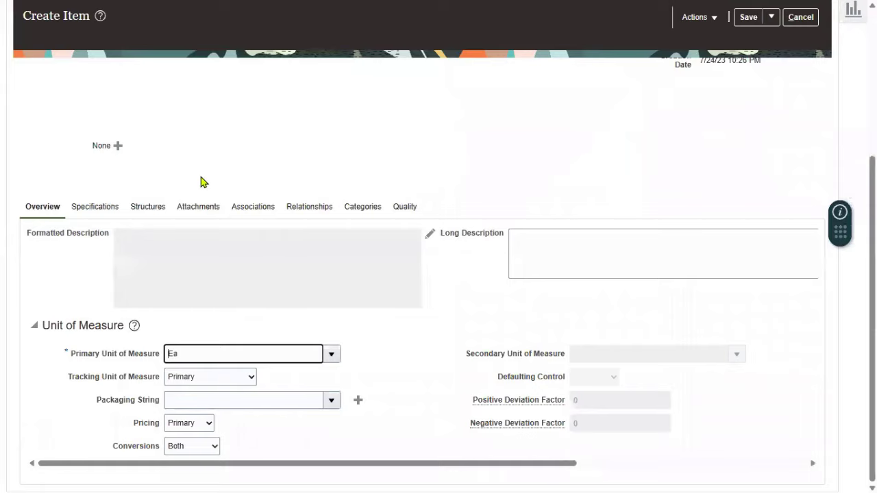
Step: Set Inventory Item to Yes in the item's inventory specifications
left_click(95, 209)
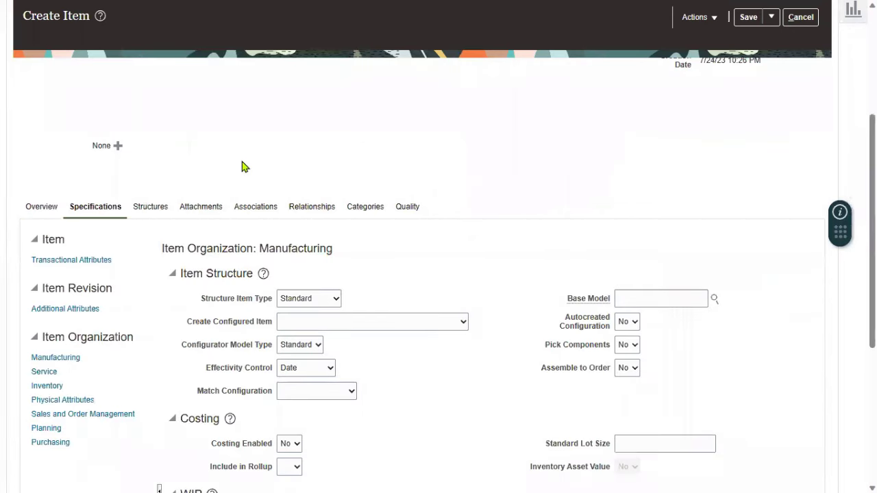
left_click(60, 388)
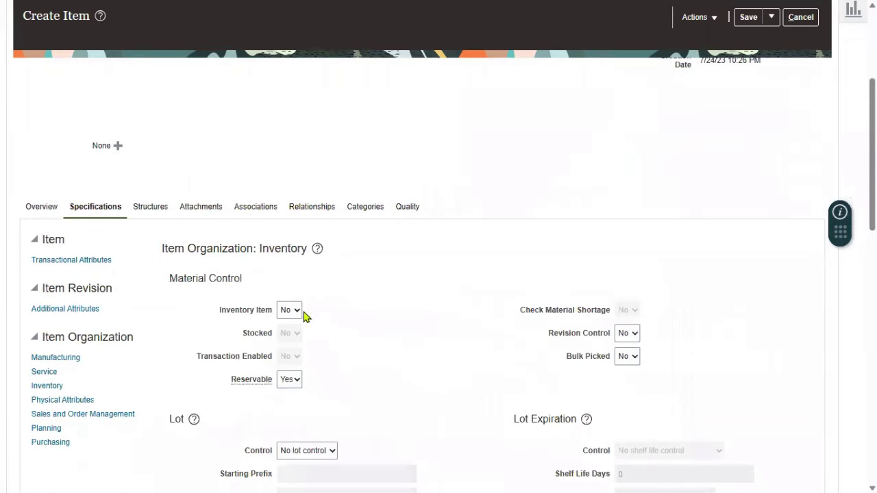
left_click(293, 311)
left_click(288, 336)
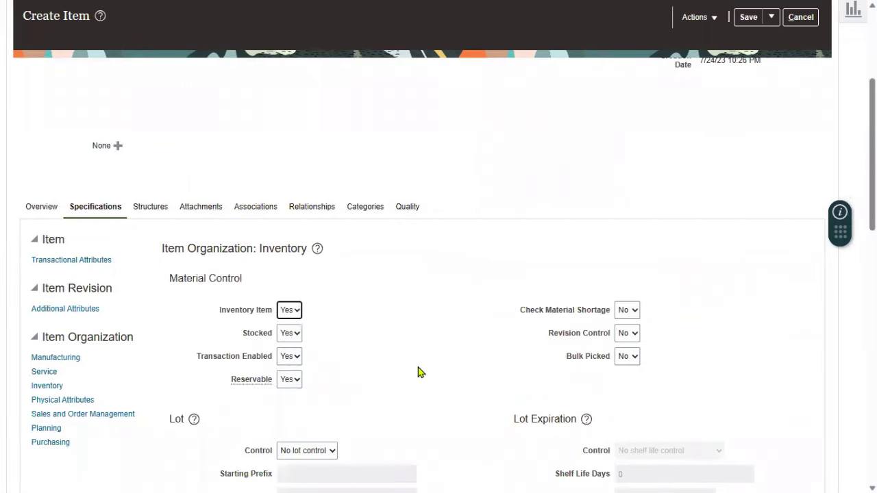
left_click(411, 362)
scroll(382, 361, "down", 2)
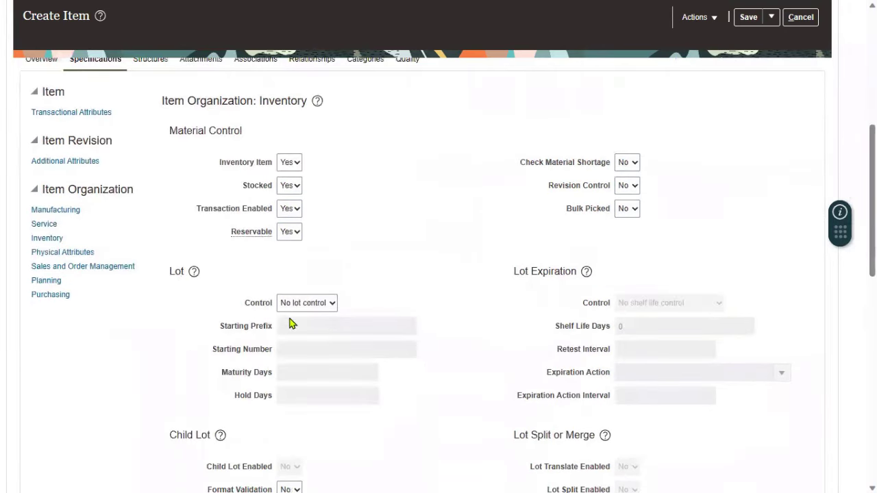
Step: Set Customer Ordered to Yes in the sales and order management specifications, and check the Invoiced attribute
left_click(36, 267)
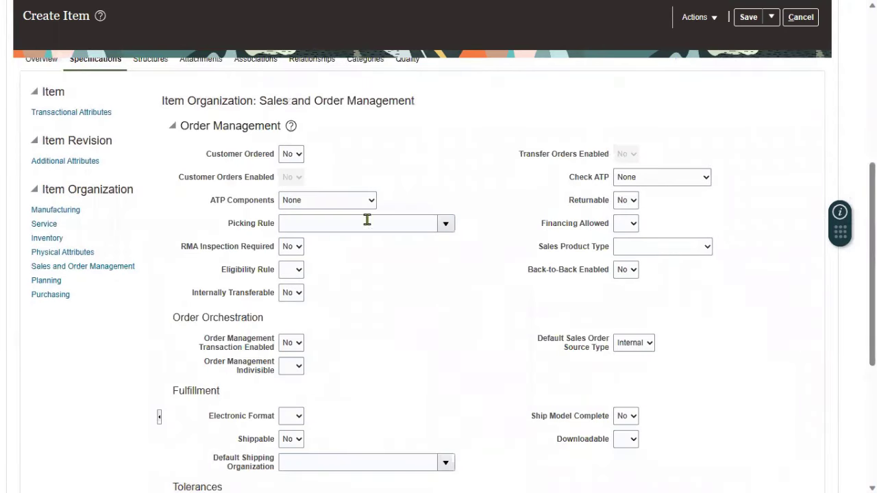
left_click(296, 155)
left_click(296, 180)
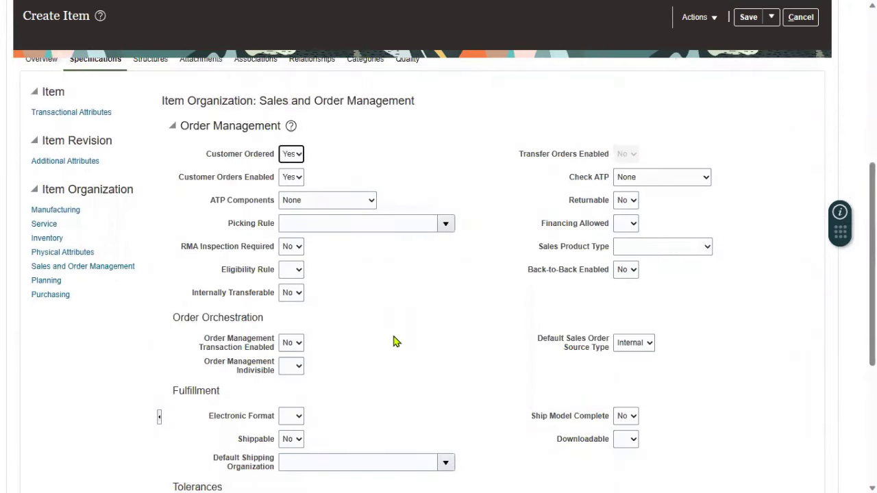
left_click_drag(205, 155, 238, 158)
scroll(456, 315, "down", 3)
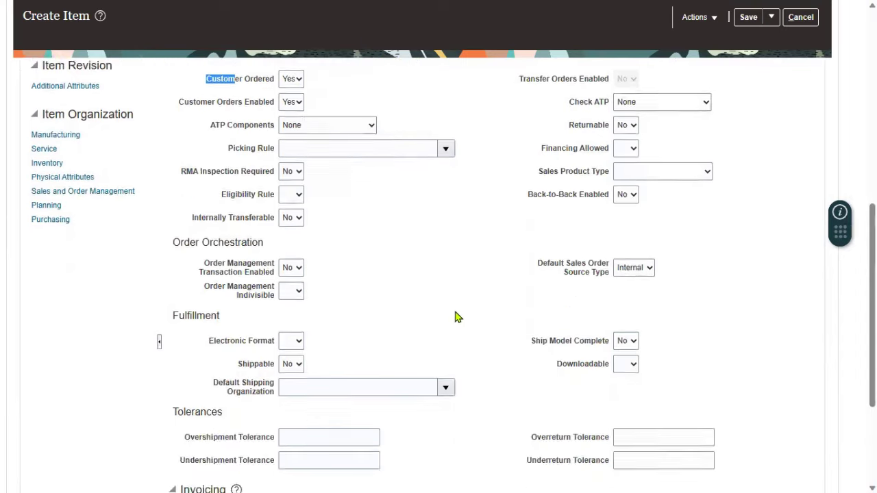
scroll(456, 317, "down", 1)
left_click_drag(209, 312, 237, 312)
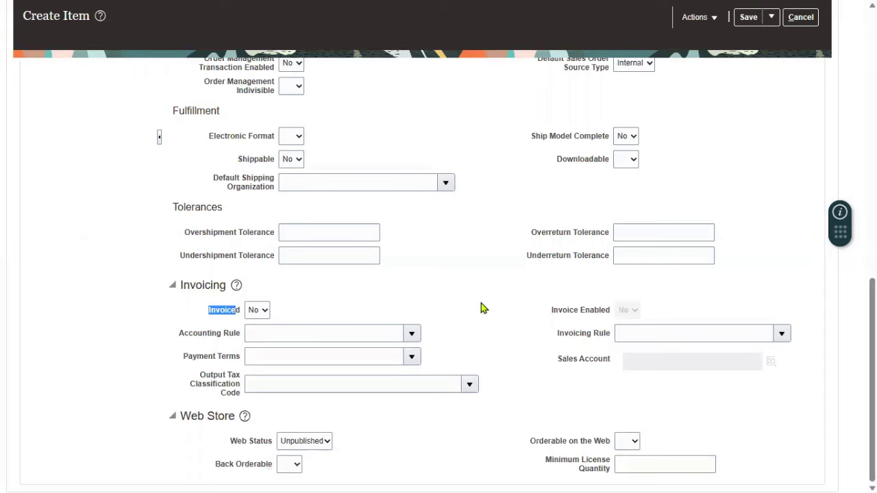
Step: Try to save the new item
scroll(481, 308, "up", 15)
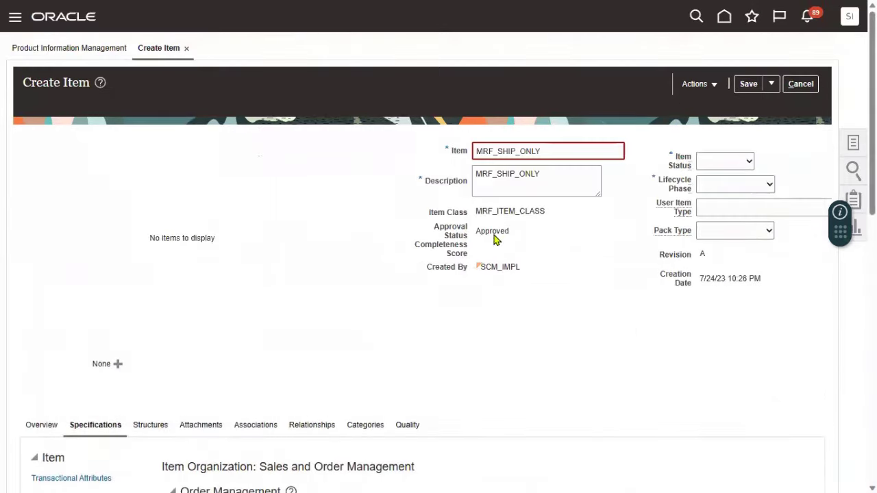
left_click(748, 83)
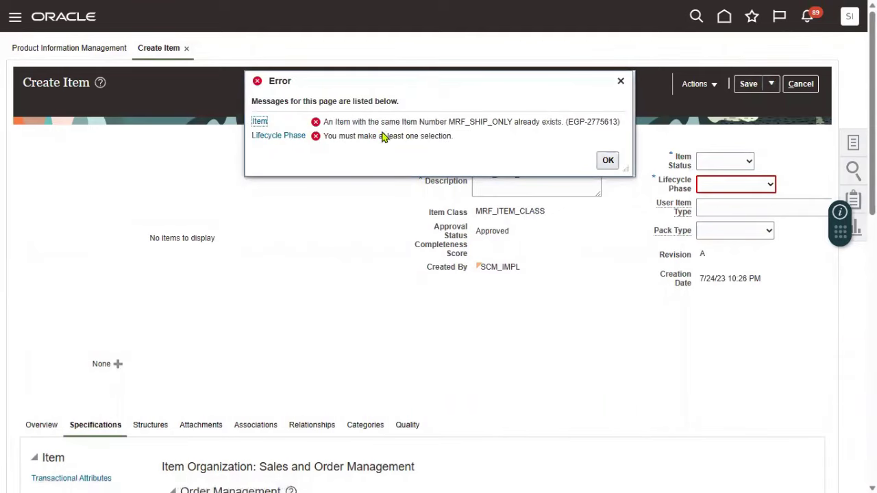
left_click(609, 165)
left_click(608, 165)
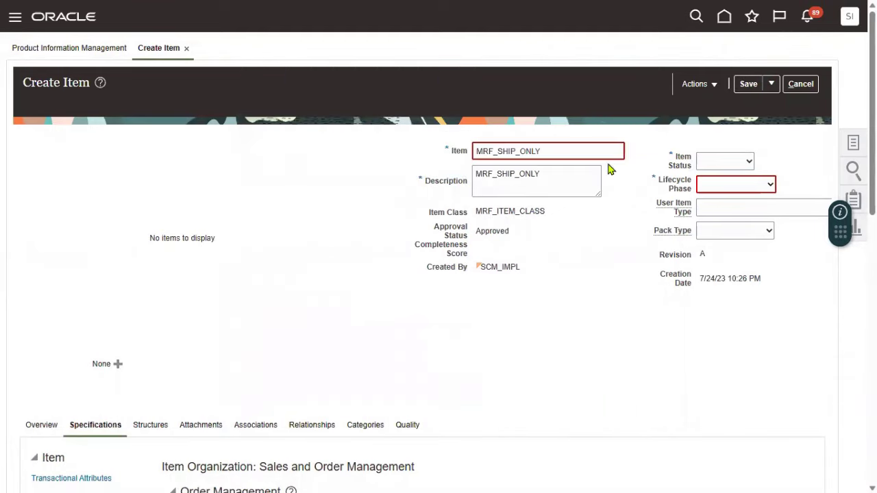
Step: Set both the lifecycle phase and the item status to Active
left_click(726, 184)
left_click(715, 260)
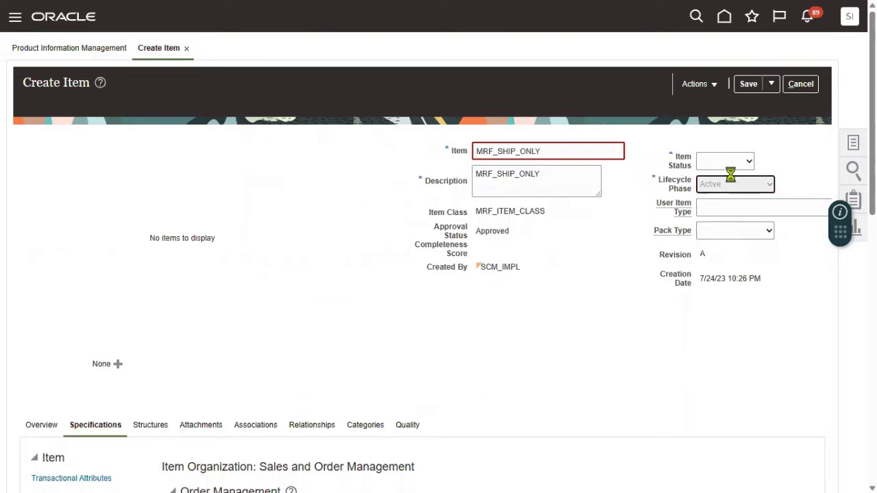
left_click(727, 165)
left_click(722, 198)
Step: Change the item number to MRF_SHIP_ONLY1 and save the item
left_click(583, 148)
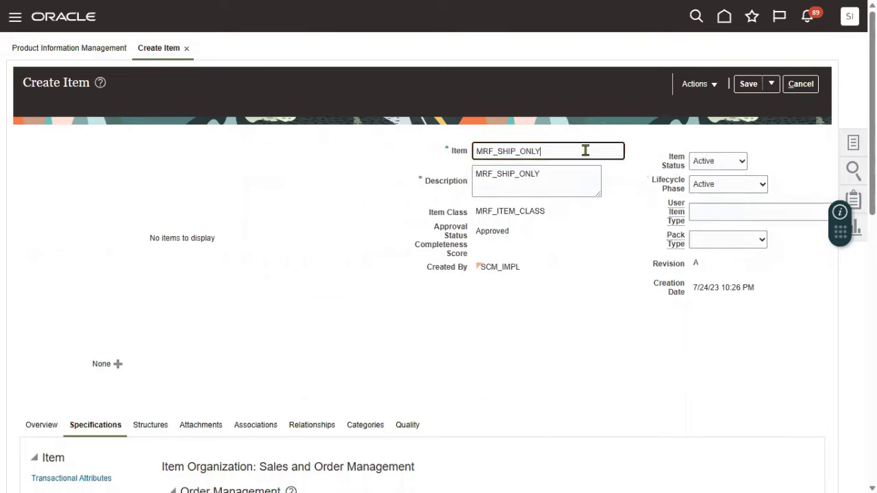
left_click(607, 274)
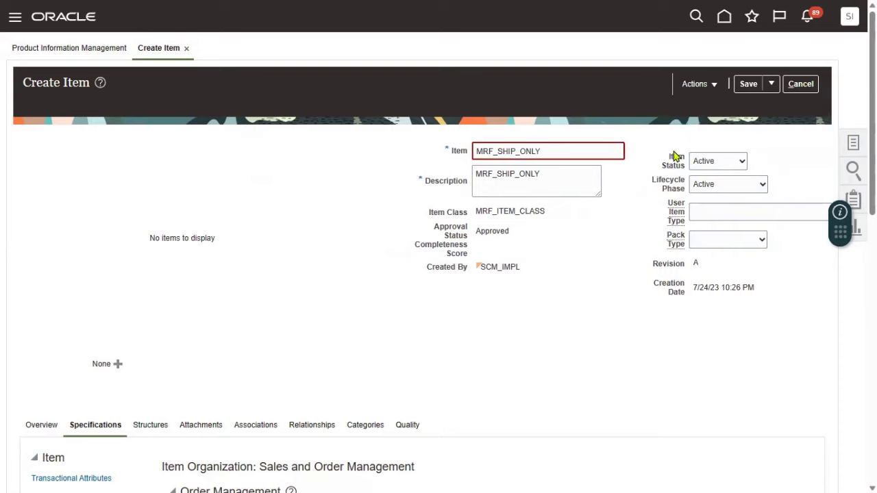
left_click(594, 149)
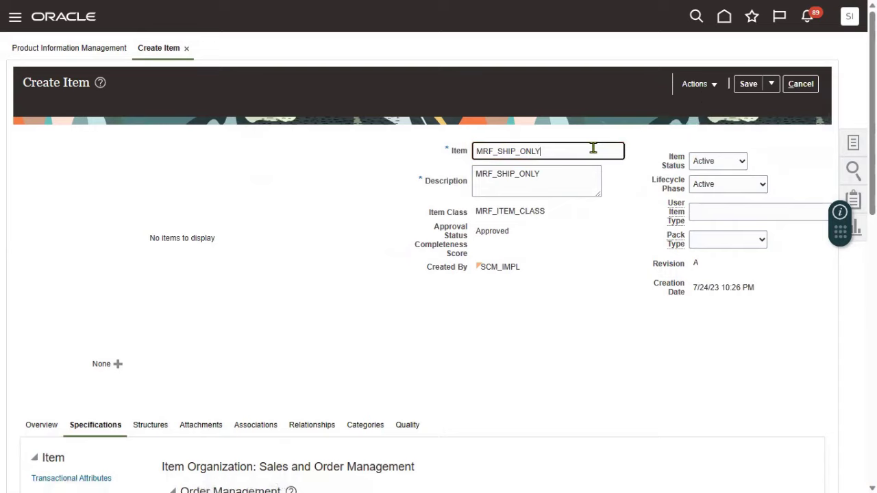
left_click(750, 84)
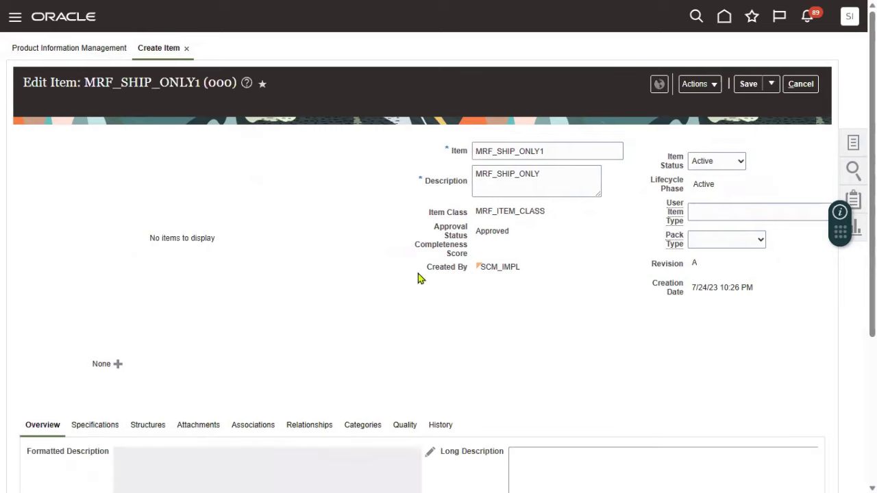
Step: Associate the item with organization 001 (Seattle) without applying any templates, and save the item
left_click_drag(204, 82, 235, 83)
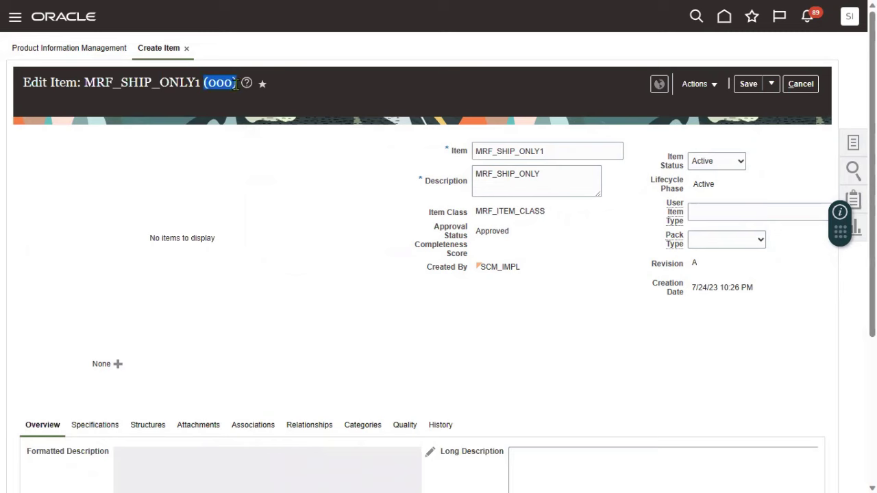
scroll(370, 394, "down", 3)
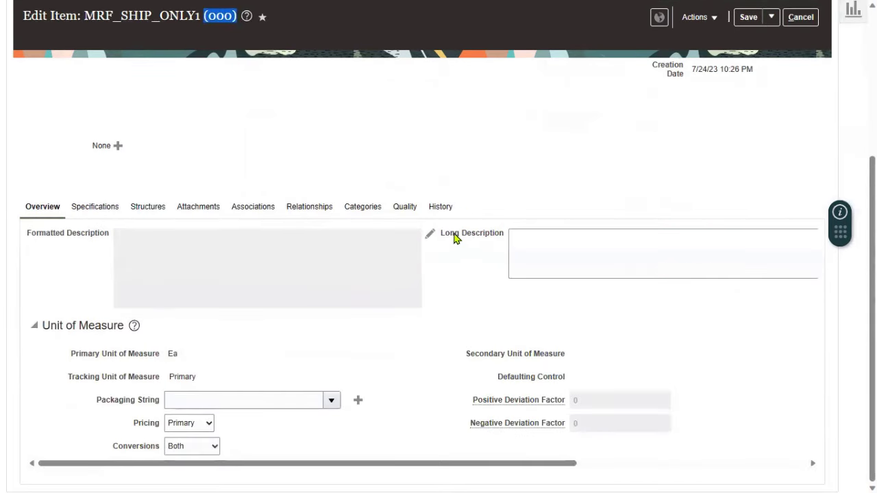
left_click(253, 211)
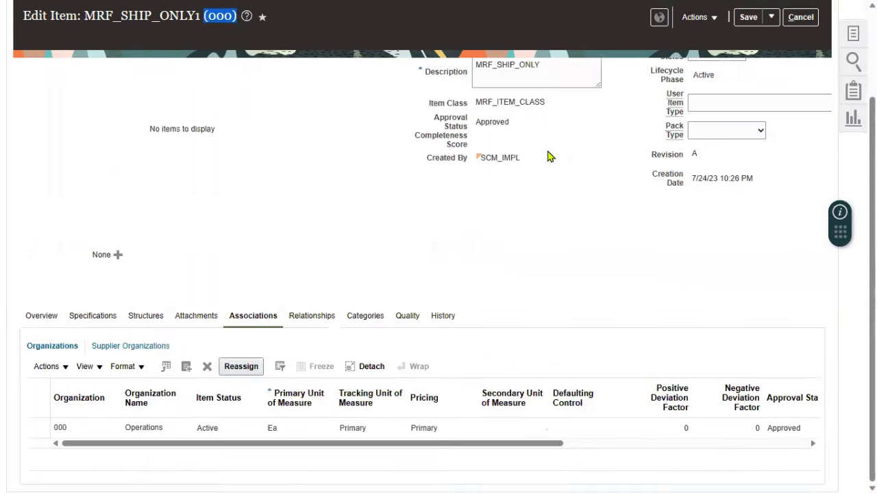
left_click(186, 367)
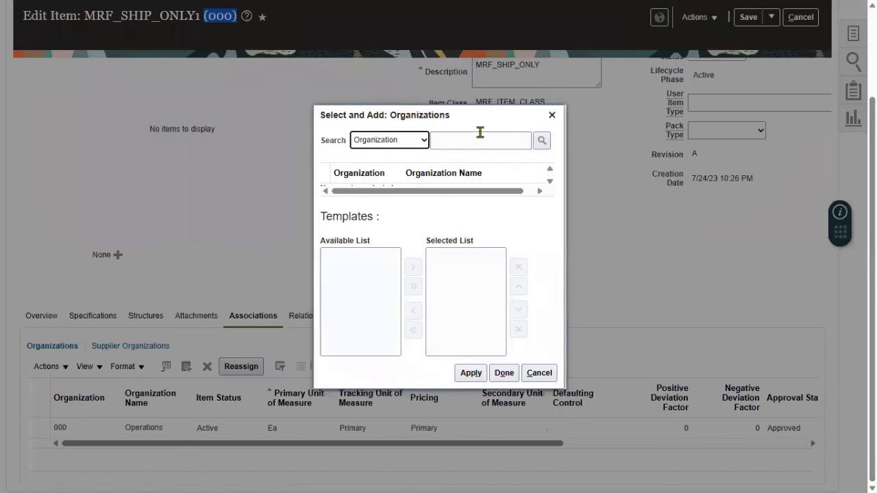
left_click(479, 135)
type("00")
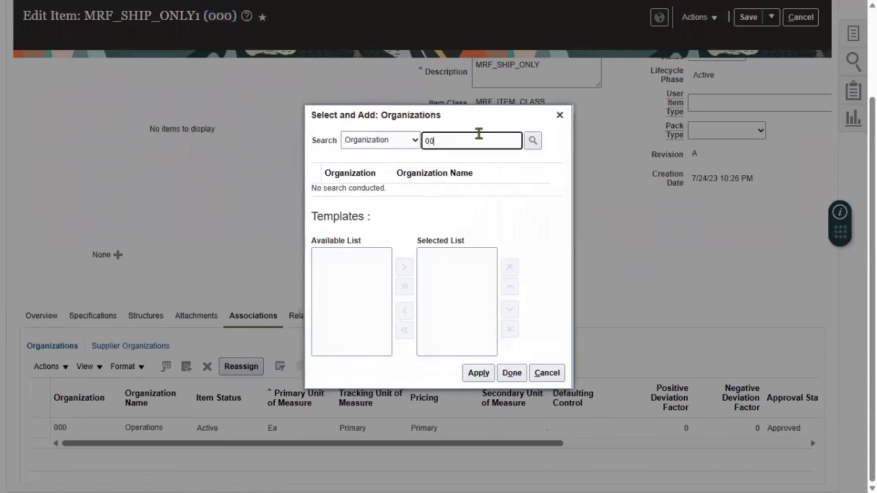
type("1")
left_click(538, 142)
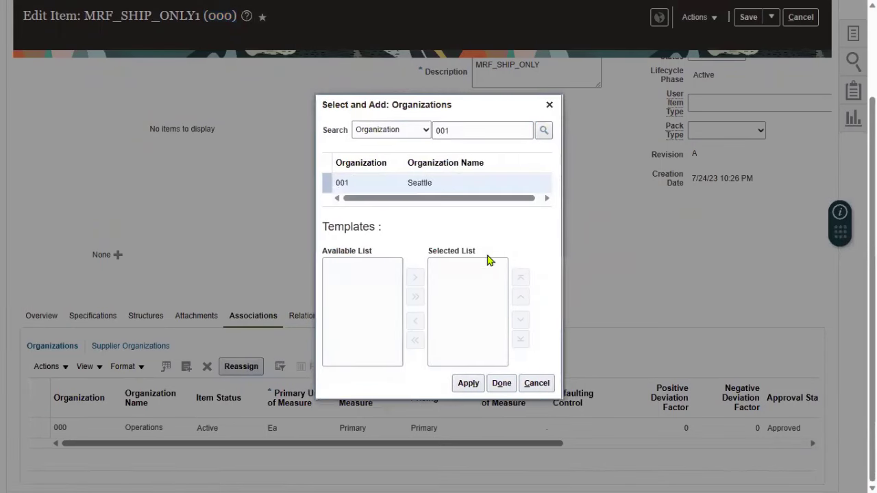
left_click(502, 383)
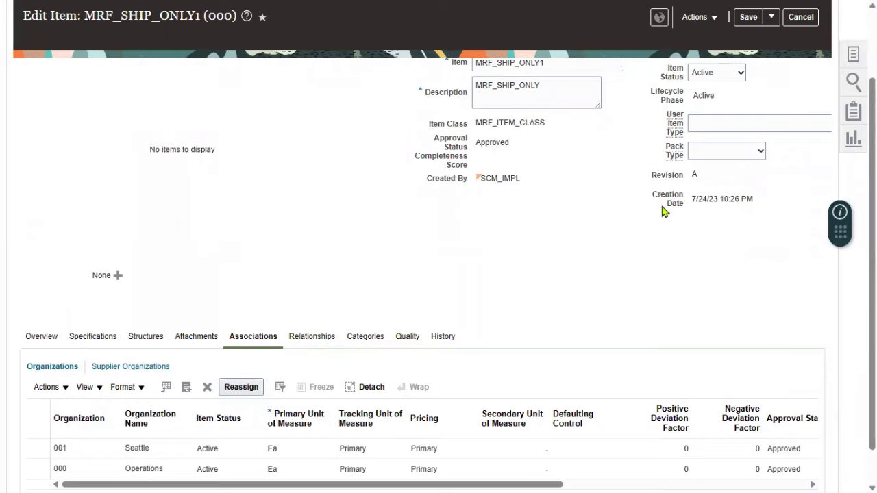
scroll(662, 210, "up", 2)
left_click(748, 84)
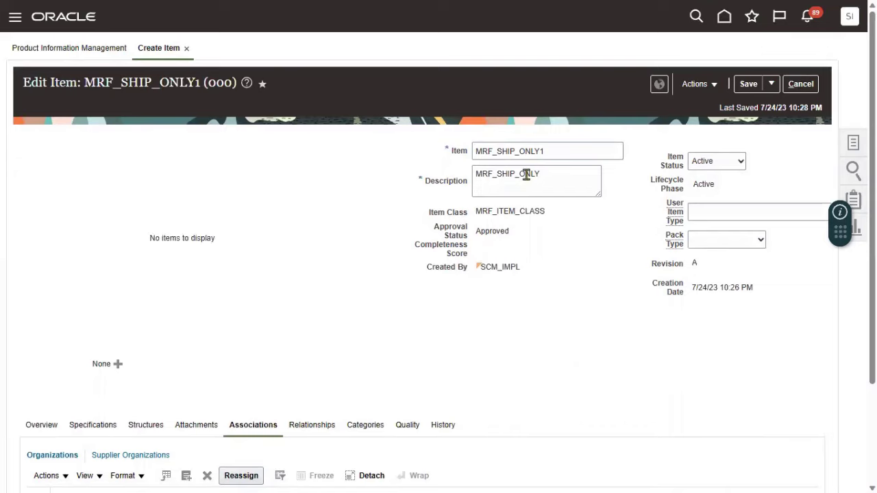
Step: Copy the saved item's number and check its item class
left_click_drag(575, 157, 423, 156)
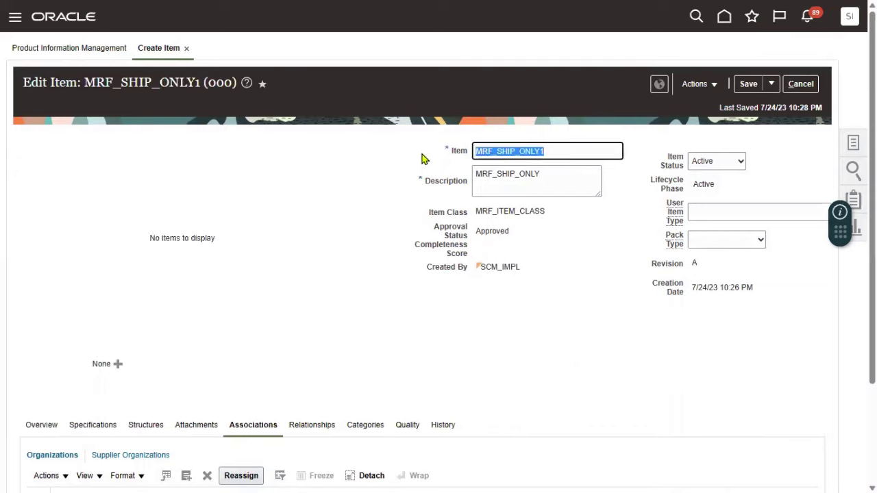
right_click(507, 158)
left_click(546, 228)
left_click_drag(474, 211, 553, 215)
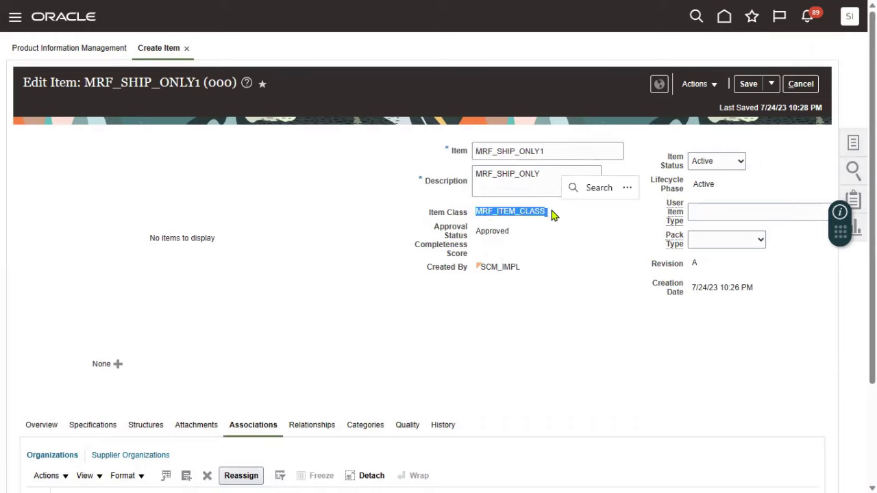